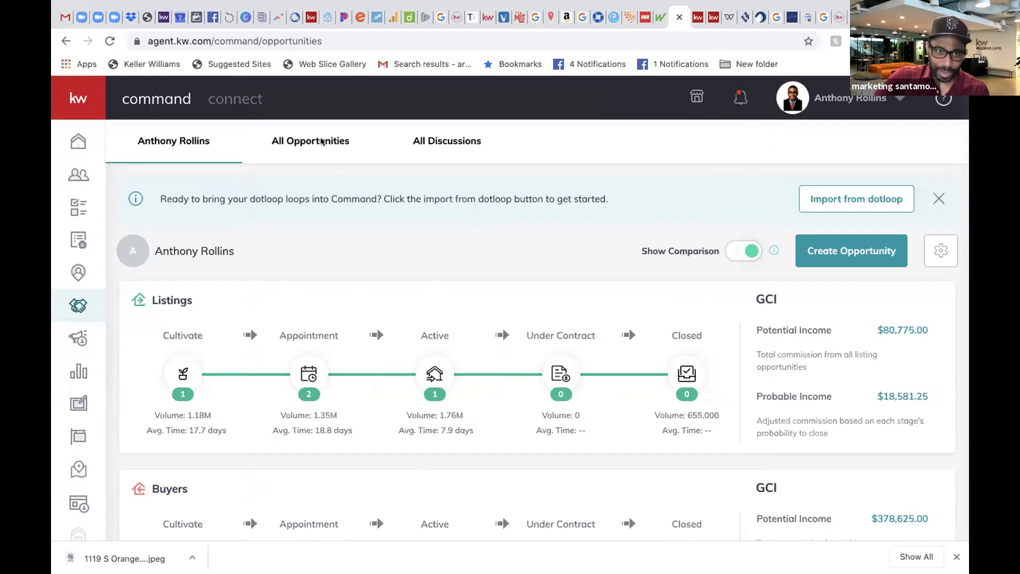
Show the All Opportunities list, displaying 1–25 of 27 opportunities
click(305, 140)
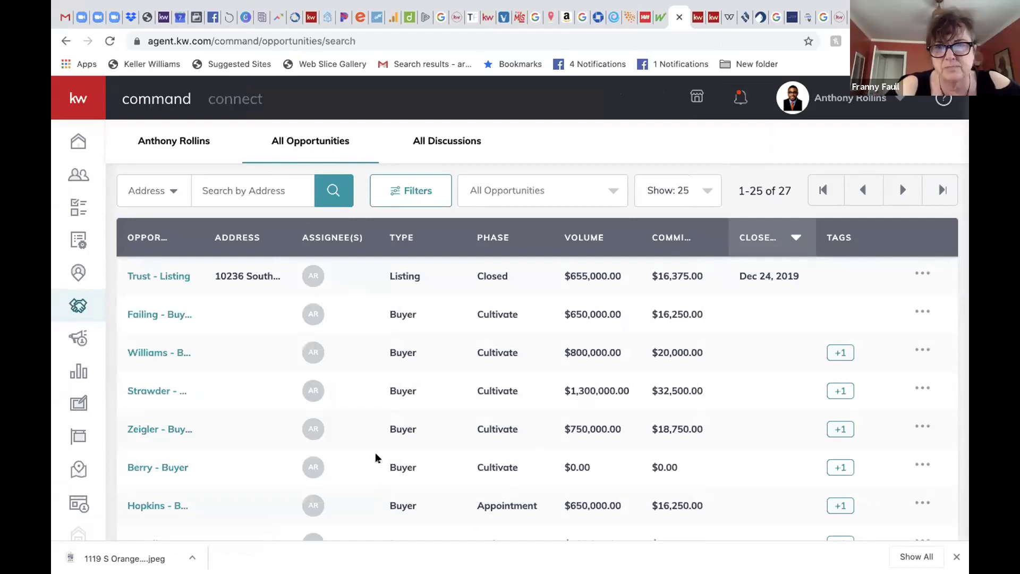
Return to the agent's pipeline dashboard and review Listings ($80,775.00) and Buyers ($378,625.00) income
scroll(388, 386, down, 1)
scroll(388, 386, up, 1)
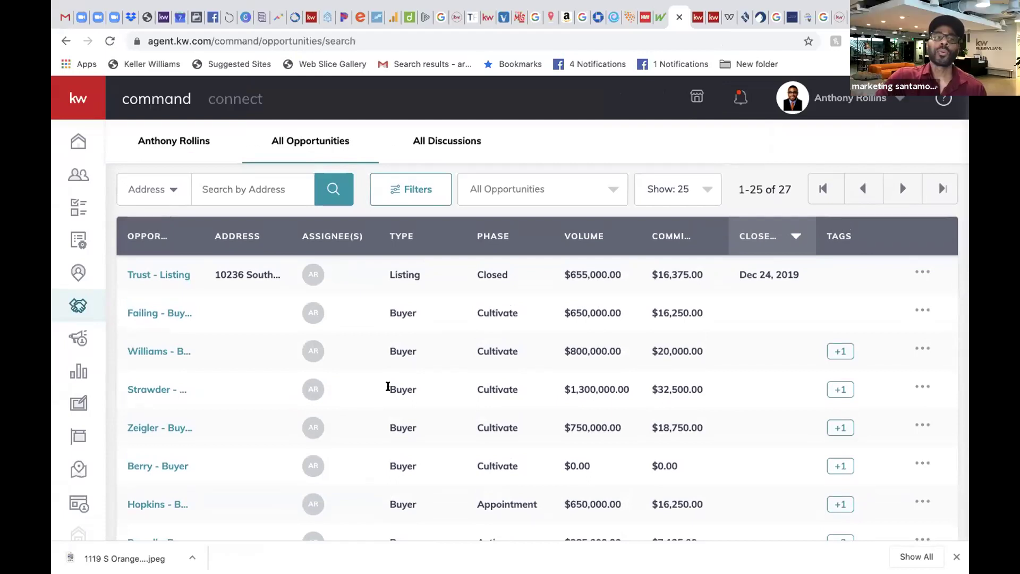
scroll(400, 377, down, 2)
scroll(389, 369, up, 2)
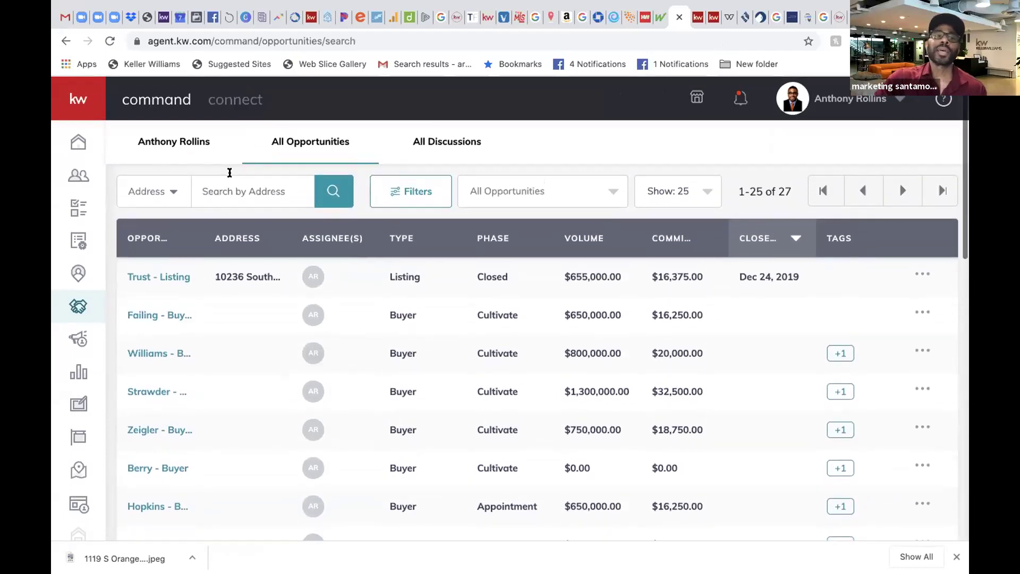
click(178, 139)
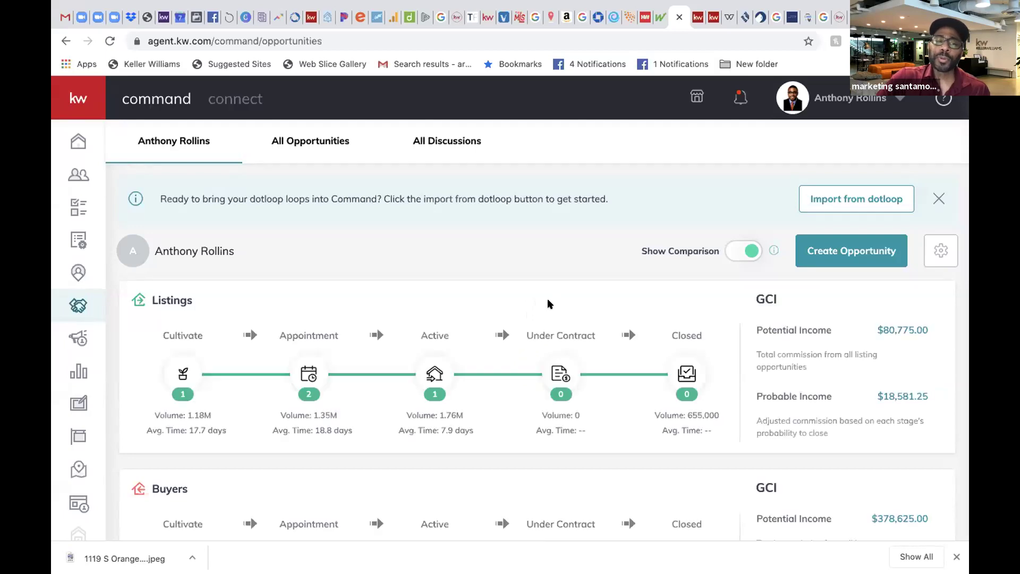
scroll(505, 281, down, 3)
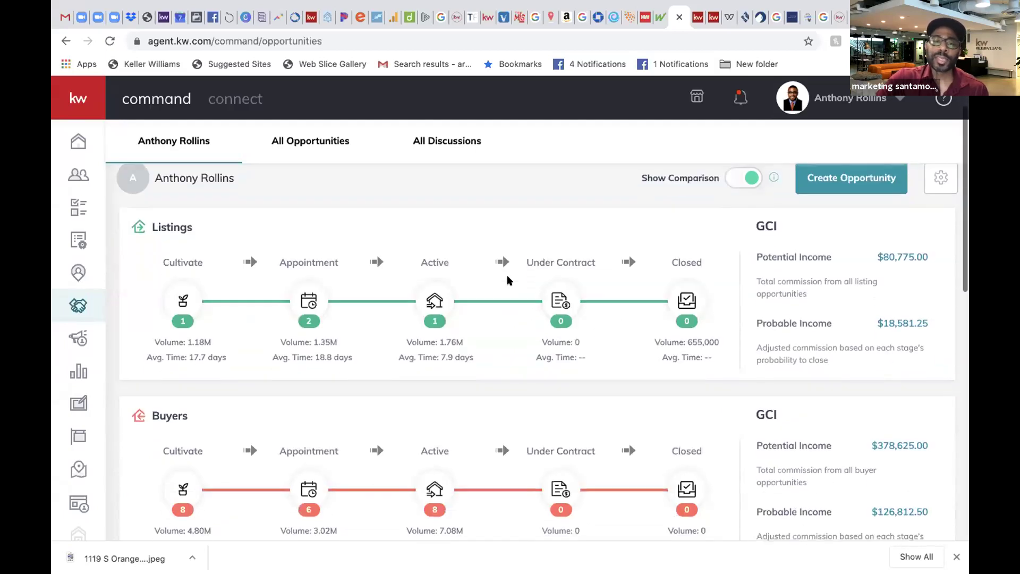
scroll(503, 295, down, 3)
scroll(503, 295, up, 4)
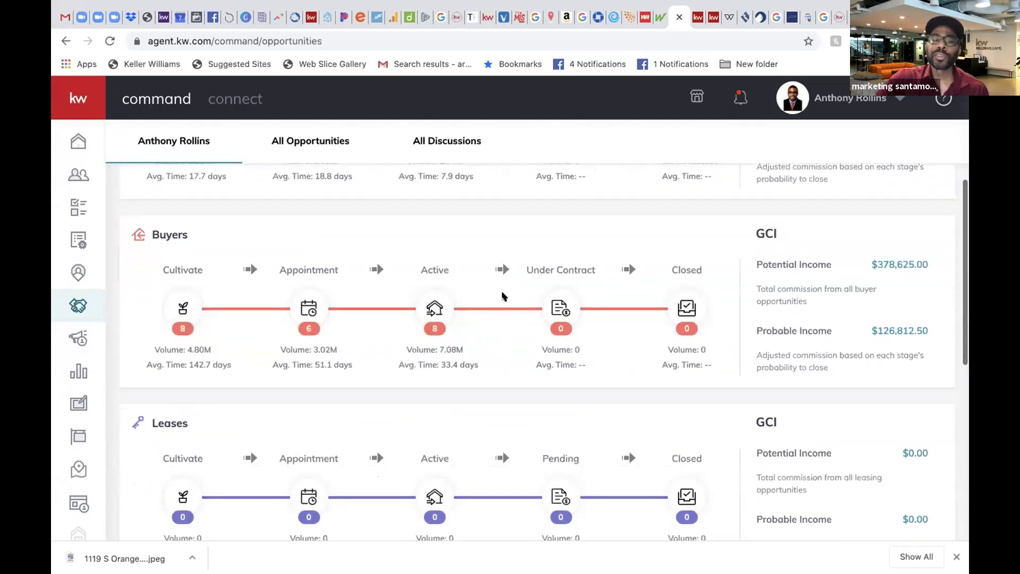
scroll(503, 295, up, 2)
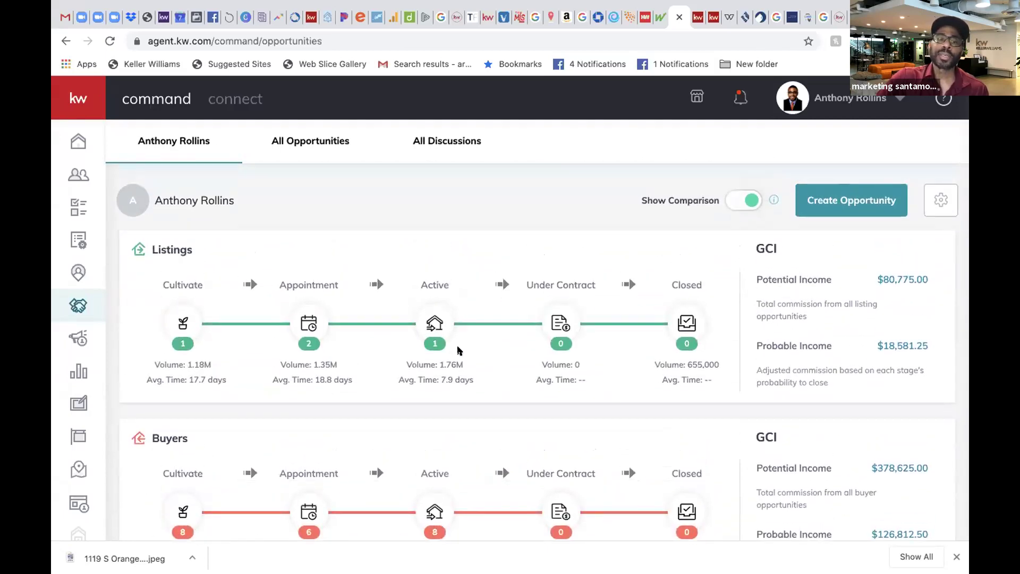
Open the Listings board for the Active phase and look over its columns
click(434, 323)
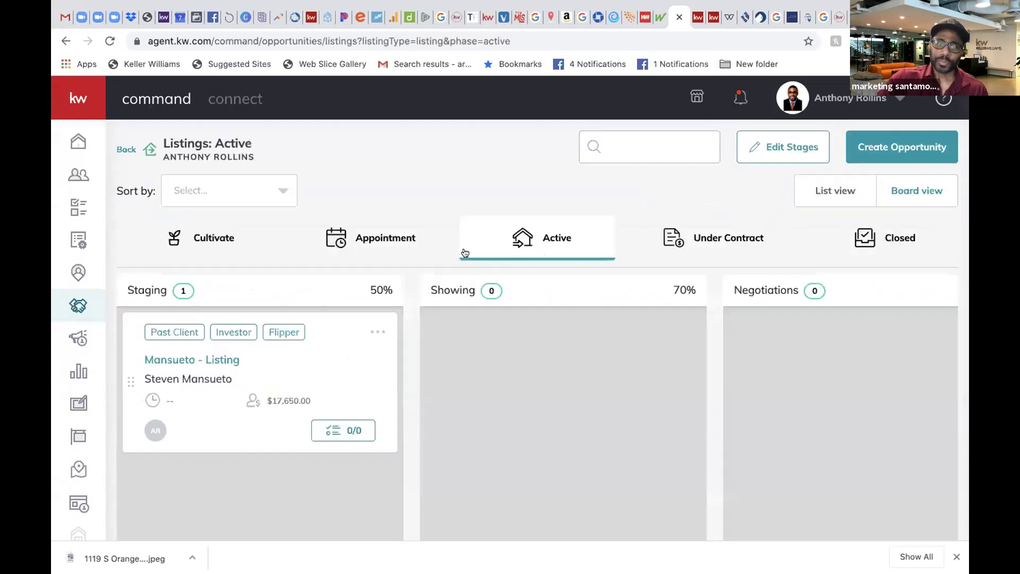
scroll(431, 228, down, 2)
scroll(431, 228, down, 1)
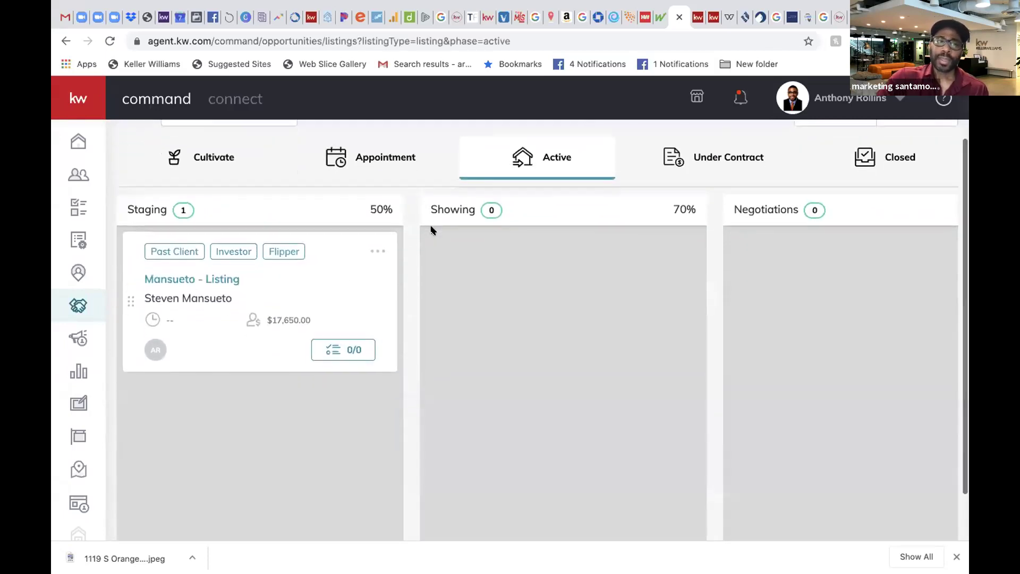
scroll(431, 228, up, 1)
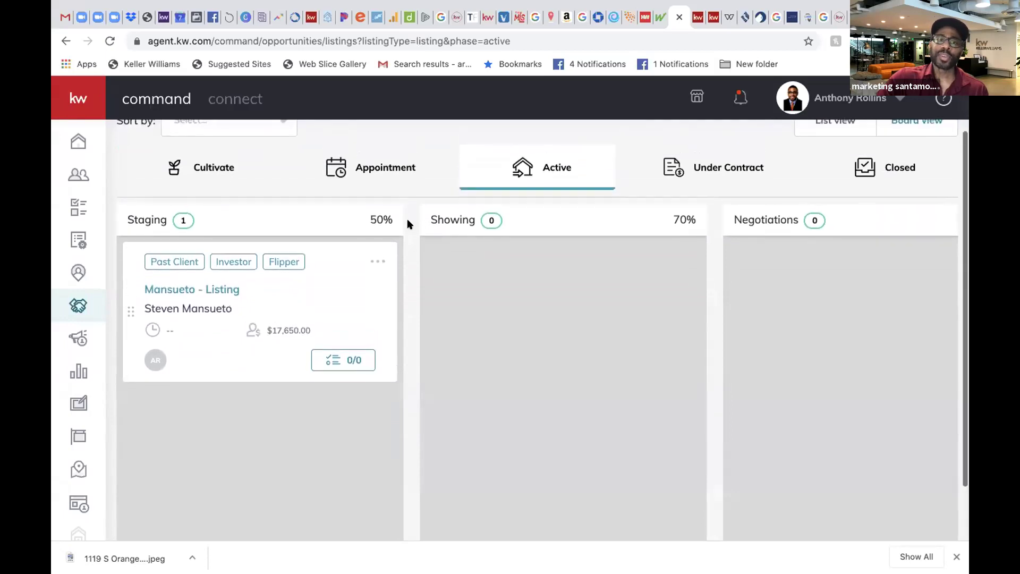
Compare the Cultivate, Appointment and Active phases, ending on Cultivate with one $29,375.00 Watch listing
click(208, 167)
scroll(468, 376, down, 3)
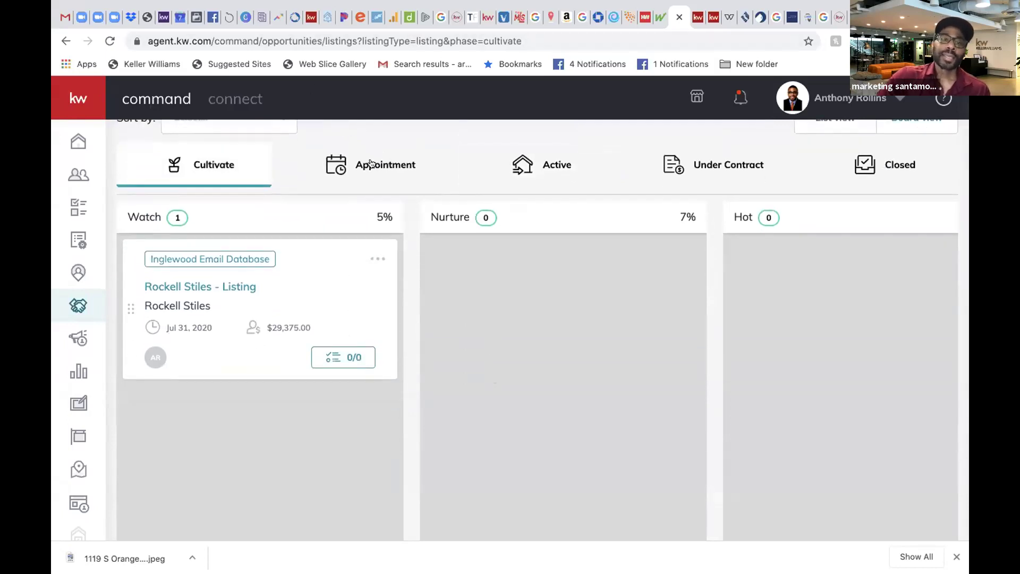
click(371, 163)
scroll(393, 335, down, 2)
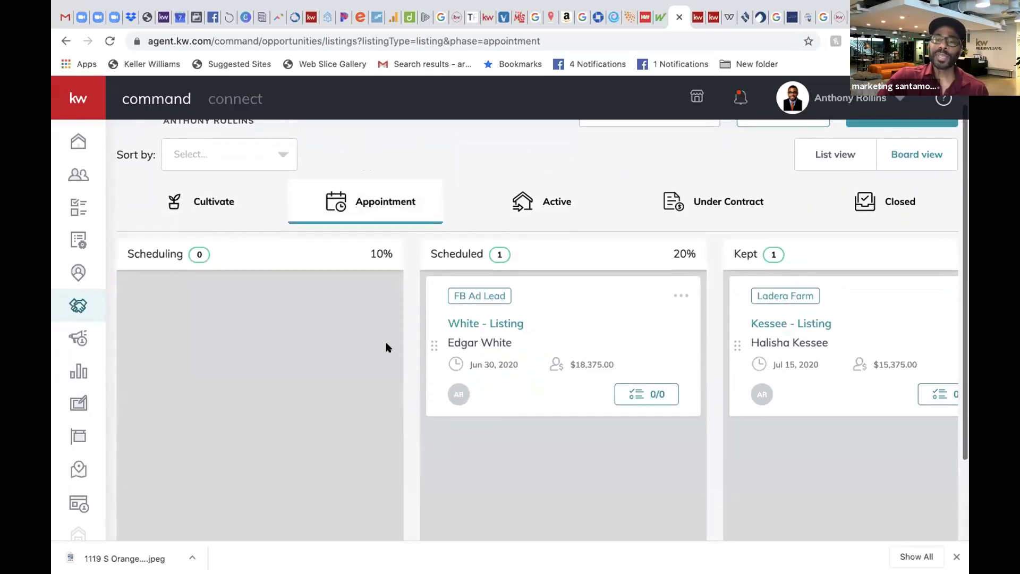
scroll(387, 348, down, 2)
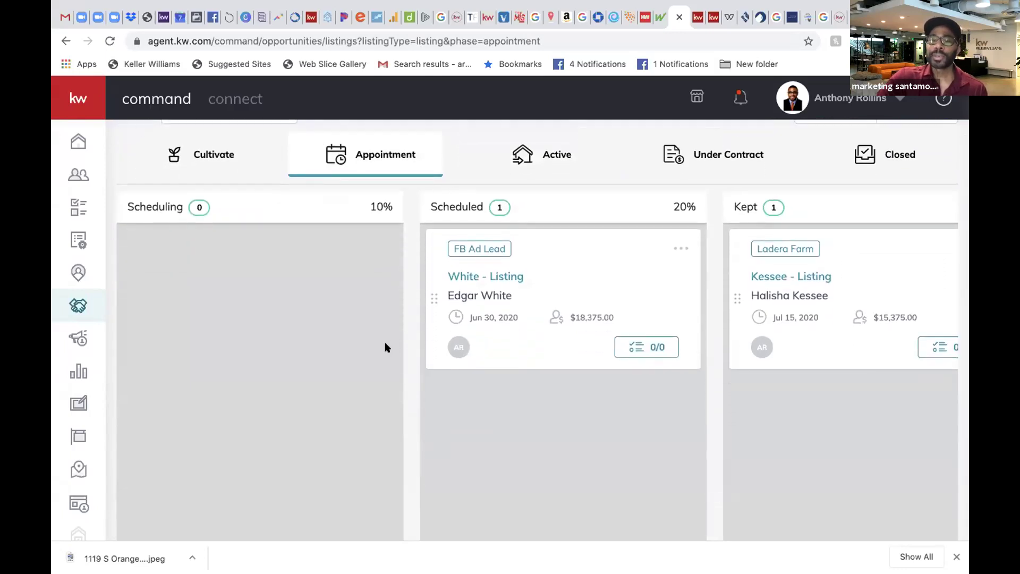
click(549, 153)
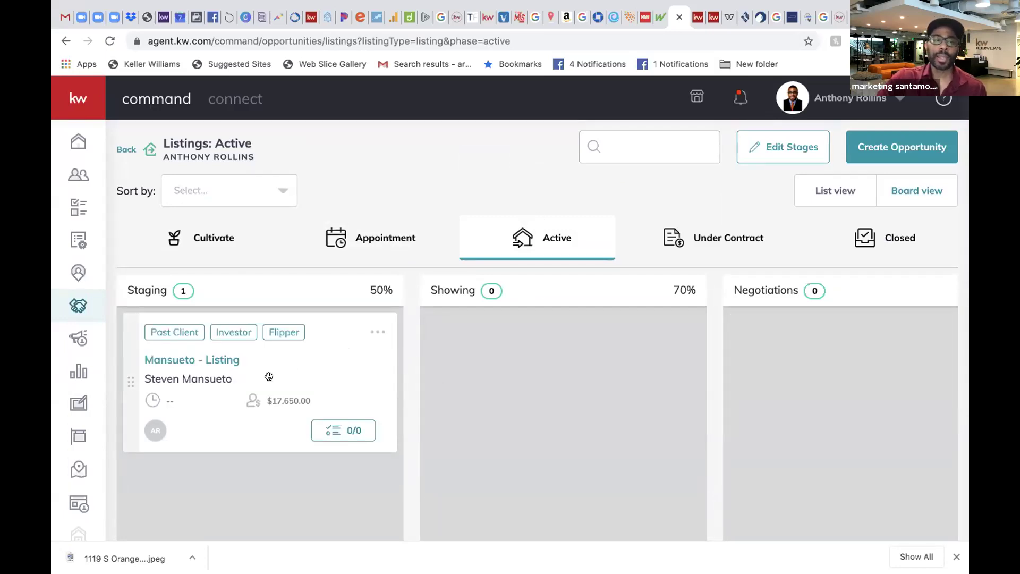
click(214, 239)
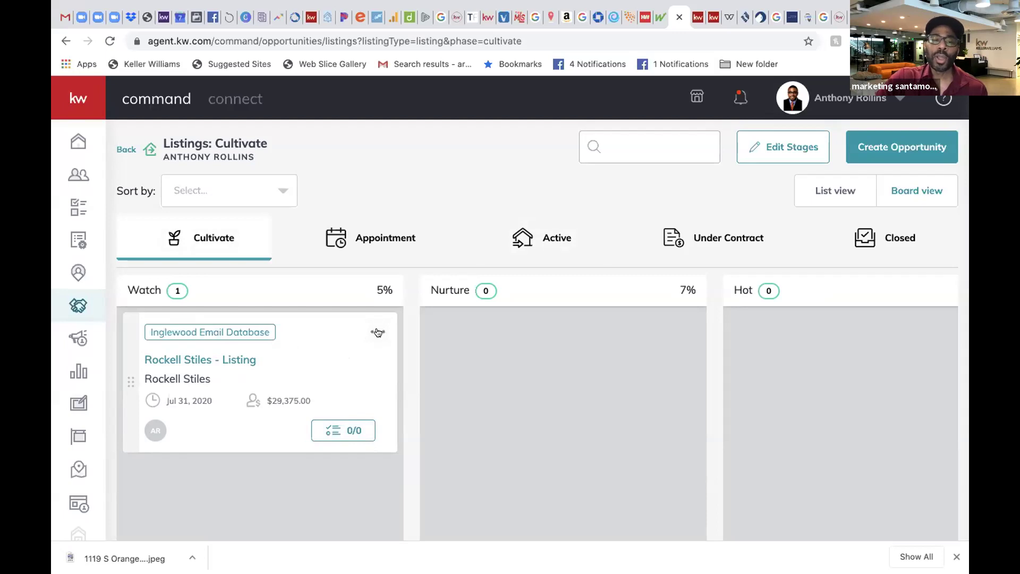
Archive the $29,375.00 Cultivate listing, leaving listings potential income at $51,400.00 on the overview
click(378, 332)
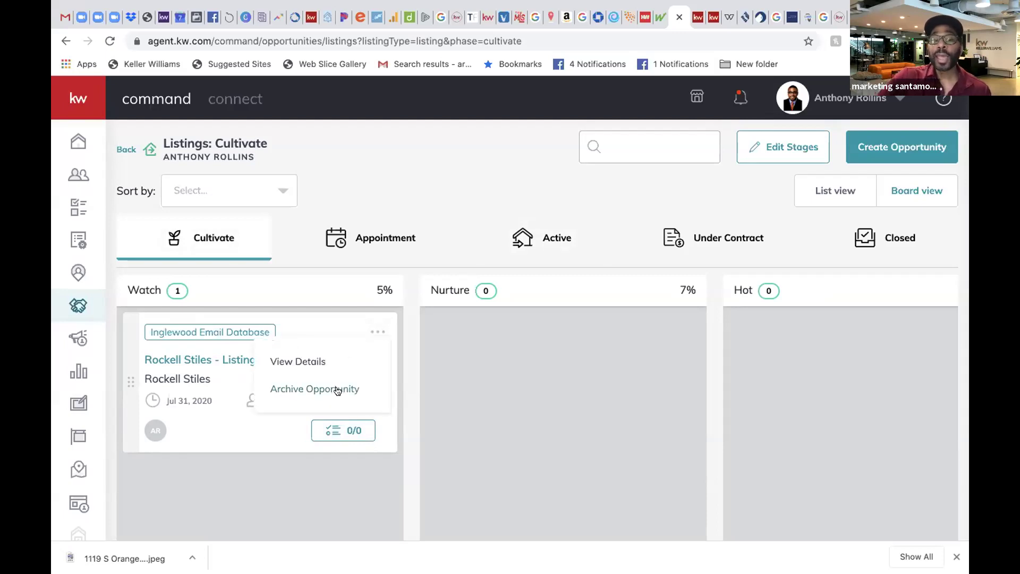
click(319, 389)
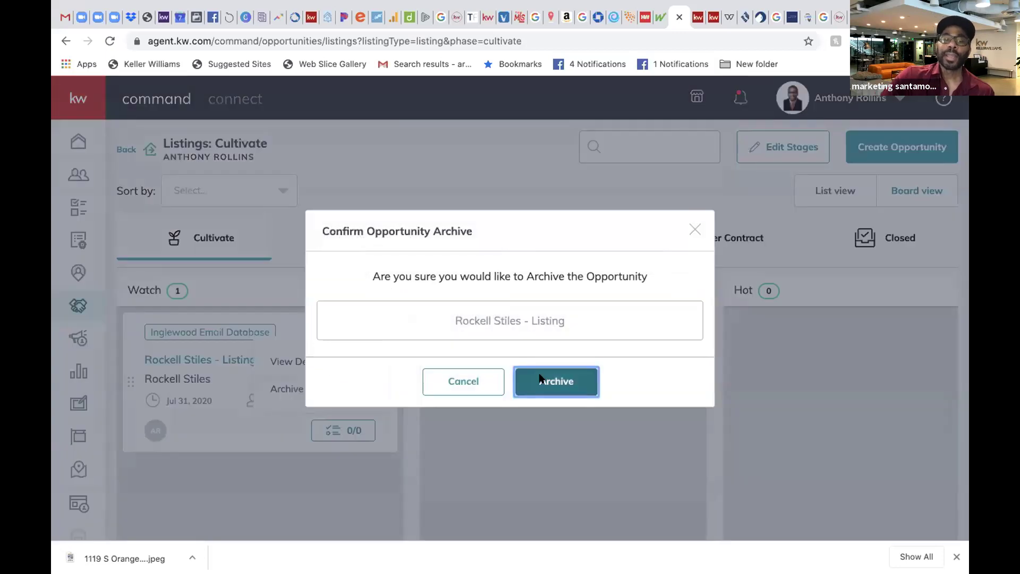
click(553, 380)
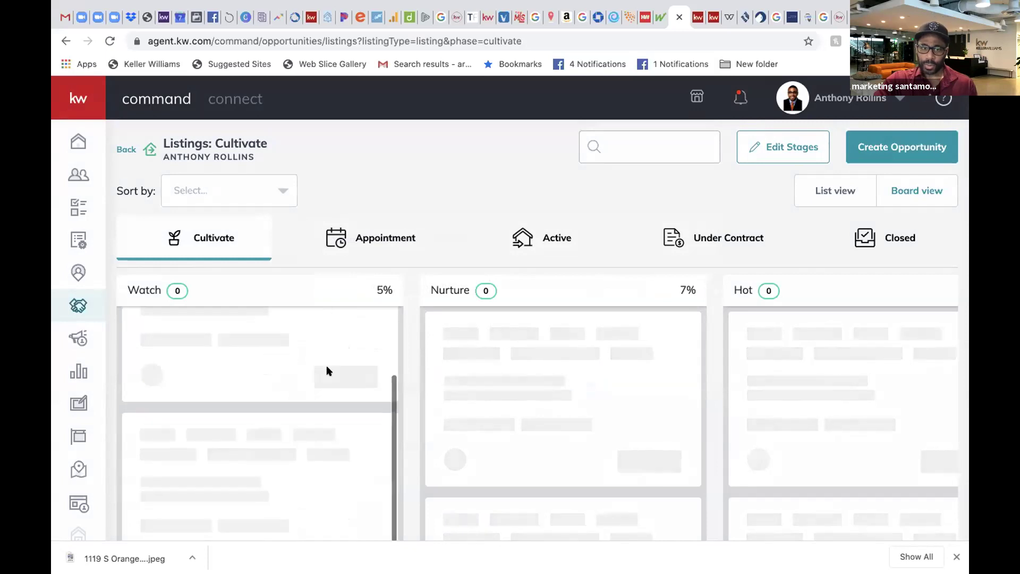
scroll(449, 362, down, 3)
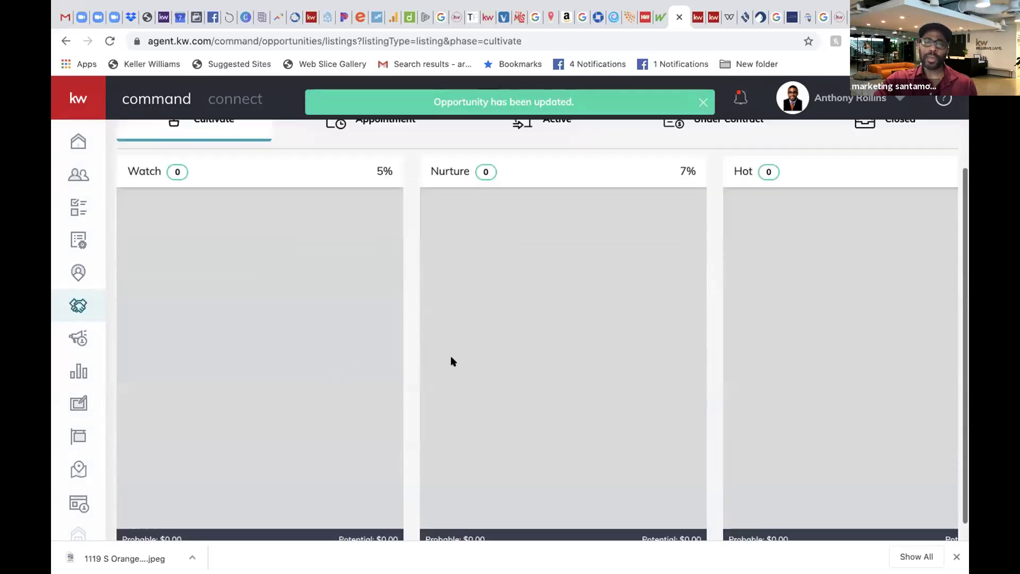
scroll(450, 362, up, 3)
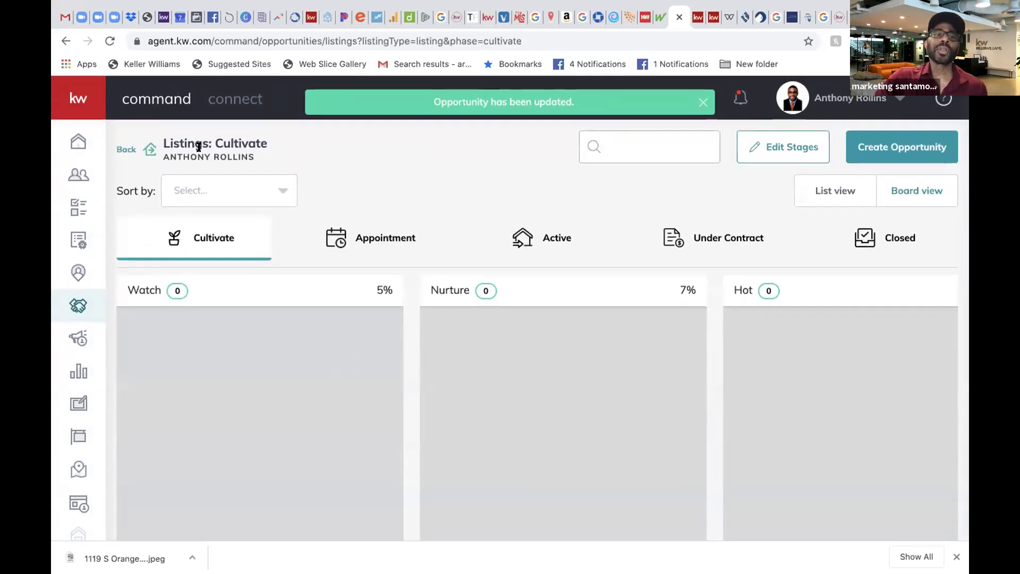
click(124, 150)
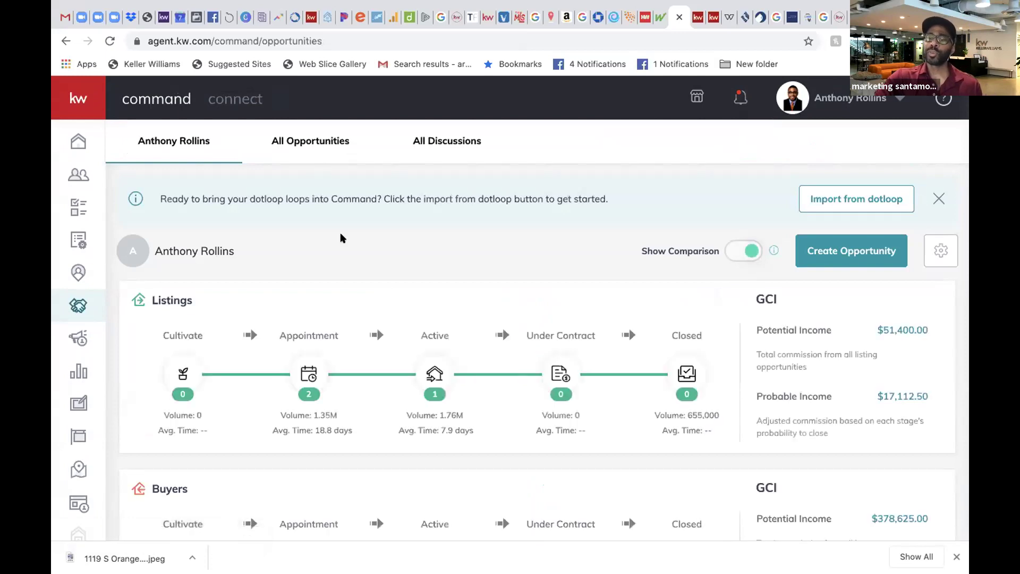
Open the White - Listing card from the Appointment board and edit its General Information
scroll(342, 234, down, 1)
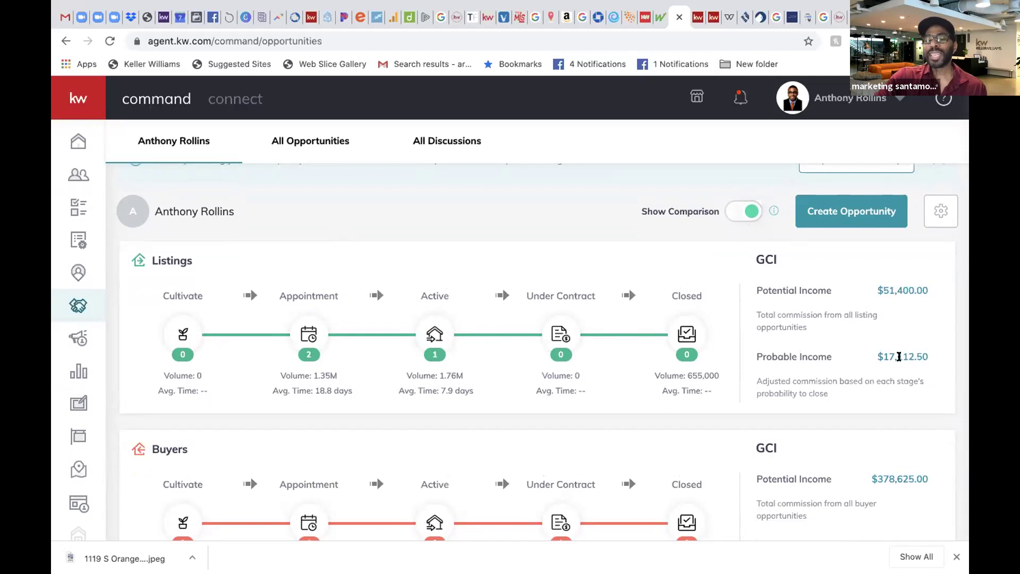
click(307, 336)
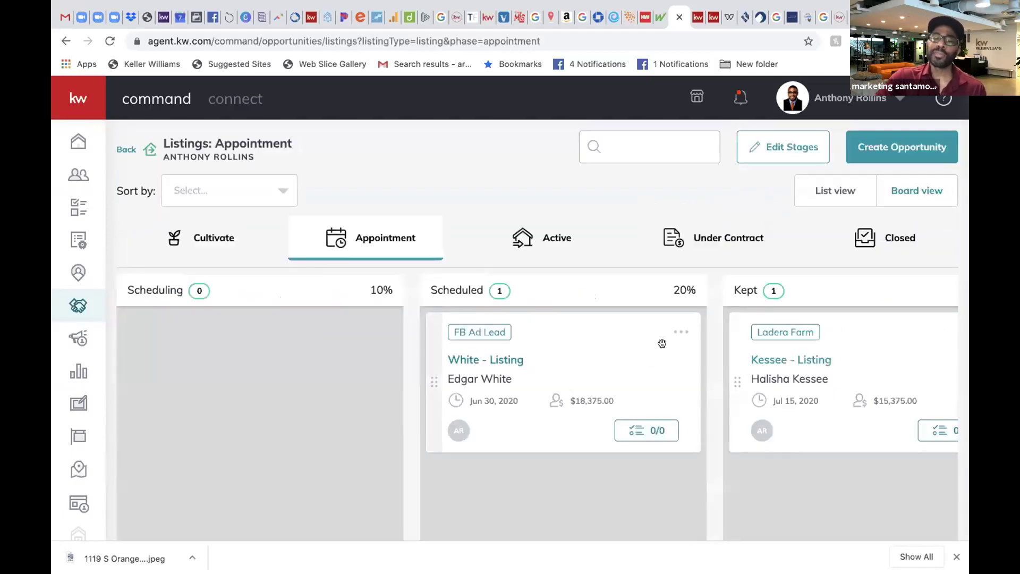
click(673, 331)
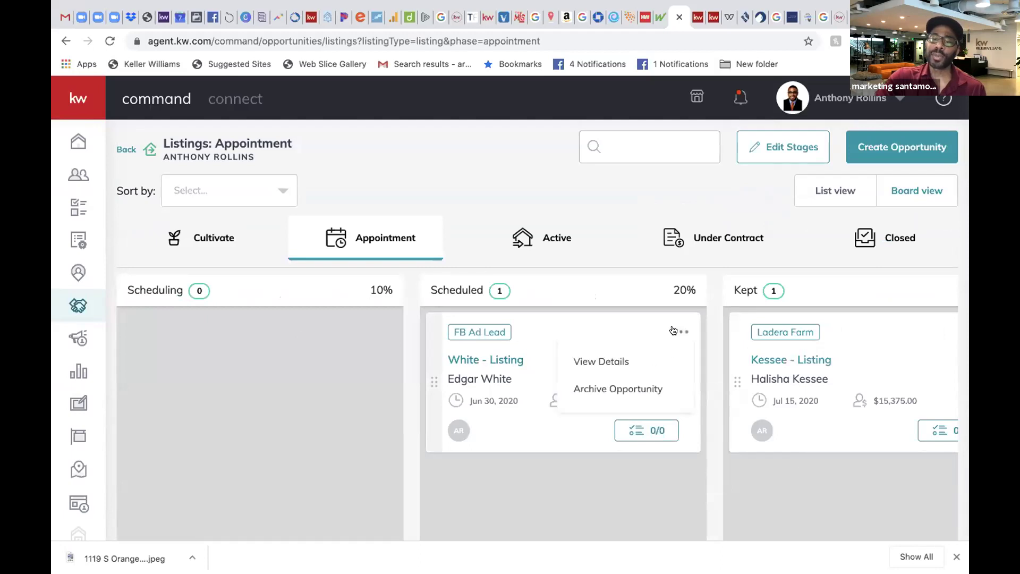
click(538, 356)
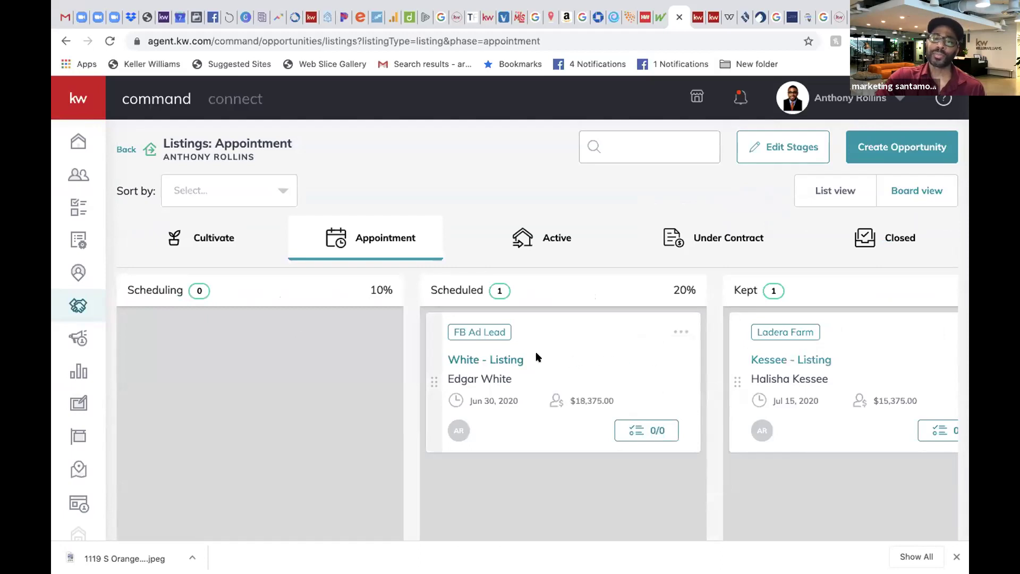
click(537, 357)
scroll(392, 330, down, 2)
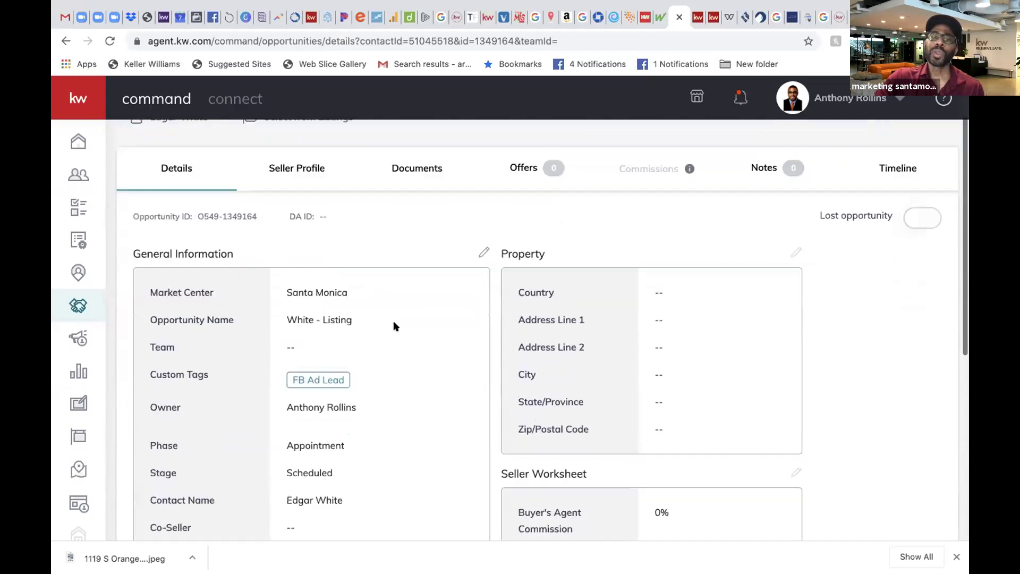
scroll(393, 320, down, 1)
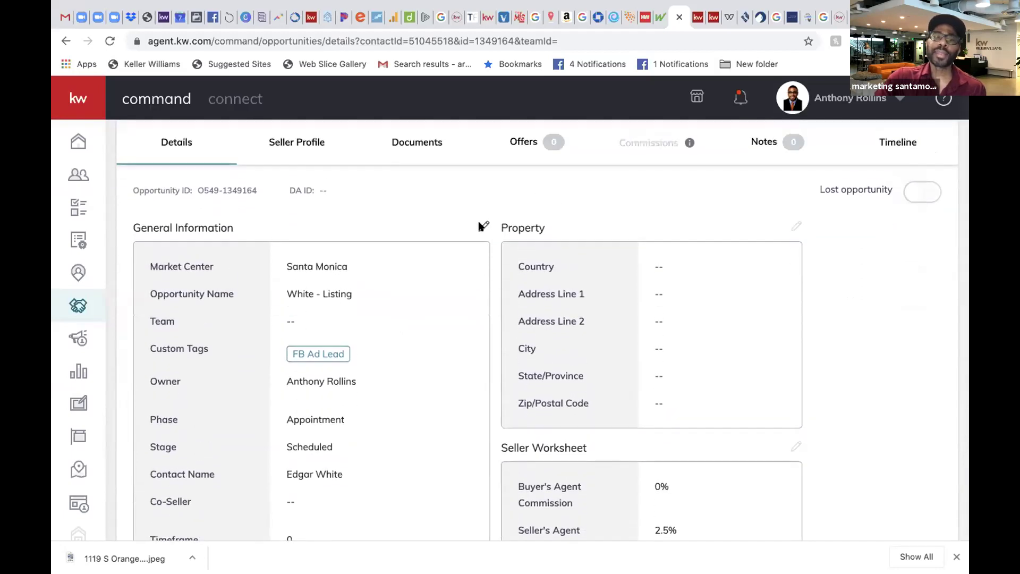
click(483, 227)
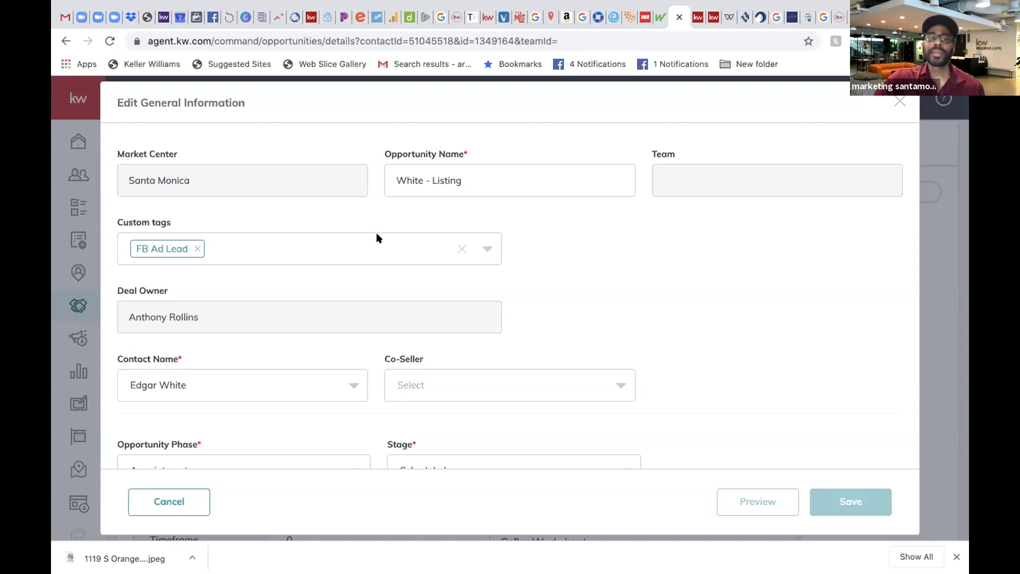
Review the Opportunity Phase choices, keeping the phase at Appointment
scroll(348, 356, down, 2)
scroll(348, 360, down, 5)
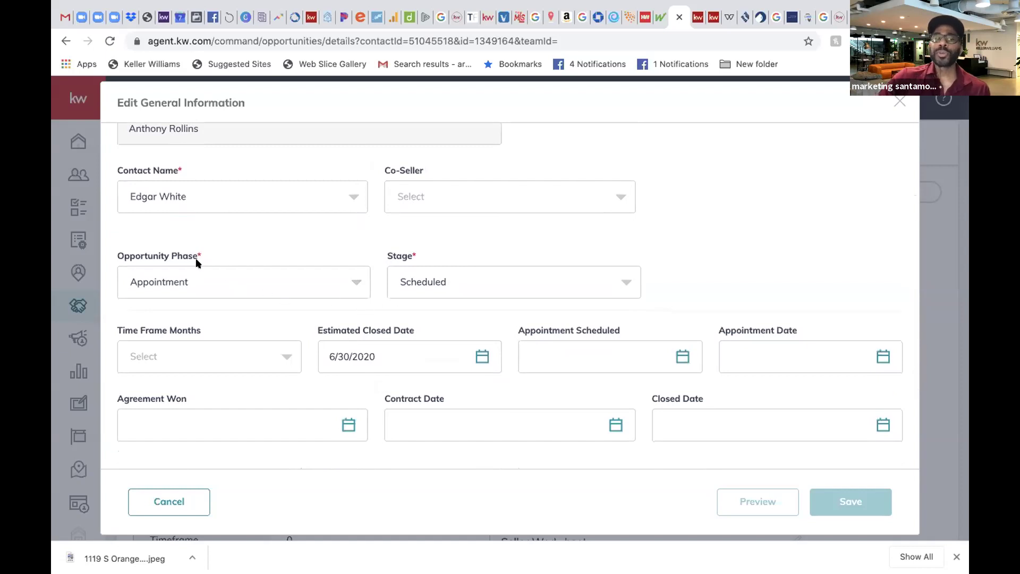
click(350, 284)
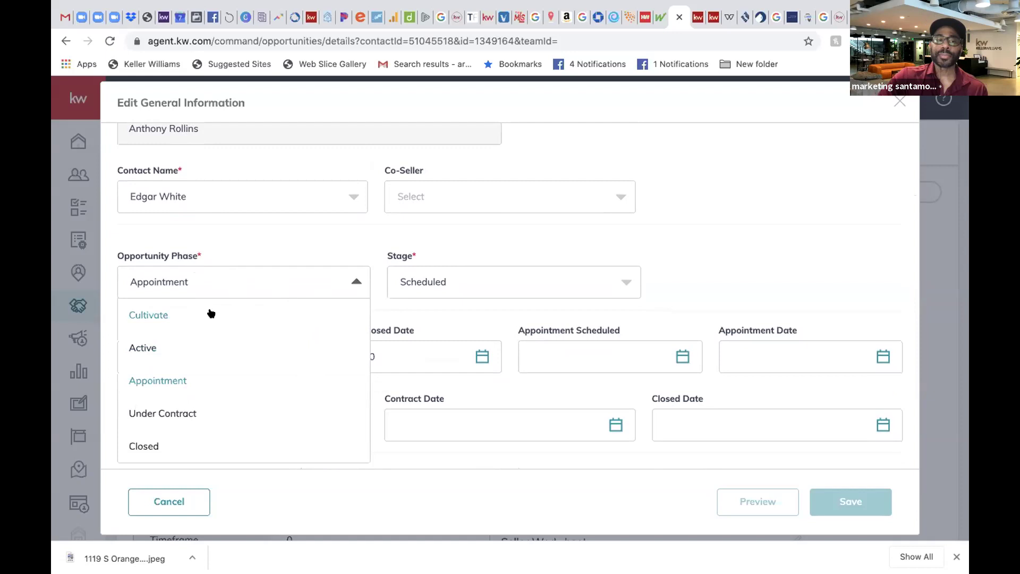
click(285, 240)
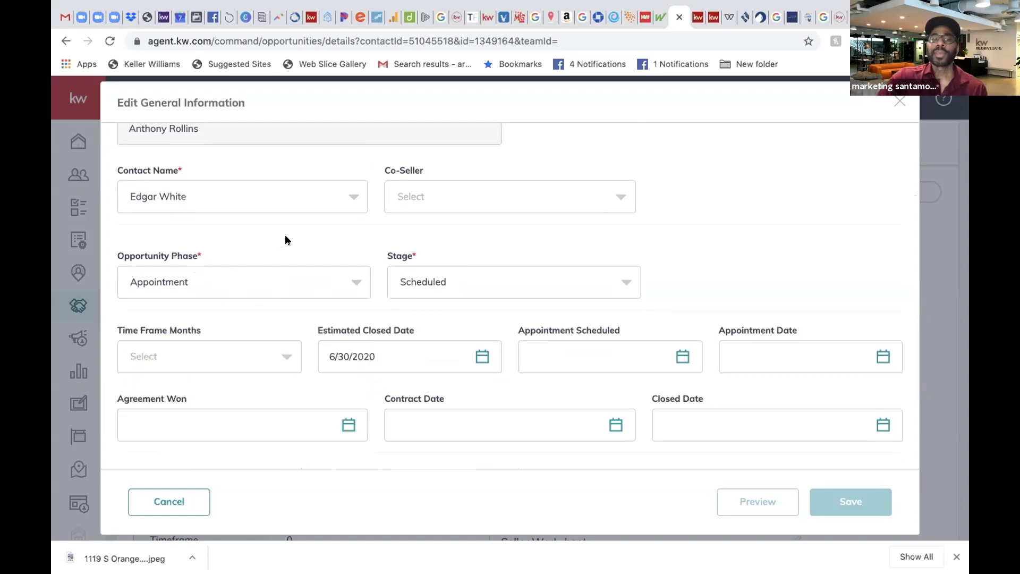
Review the Stage choices, keep Scheduled, and close the form unchanged
click(609, 284)
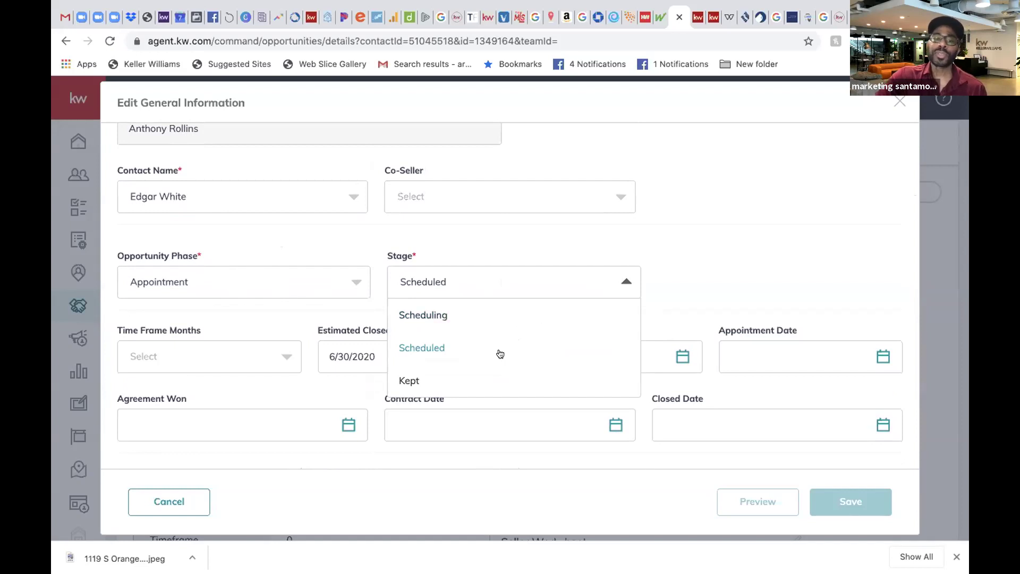
scroll(491, 357, down, 1)
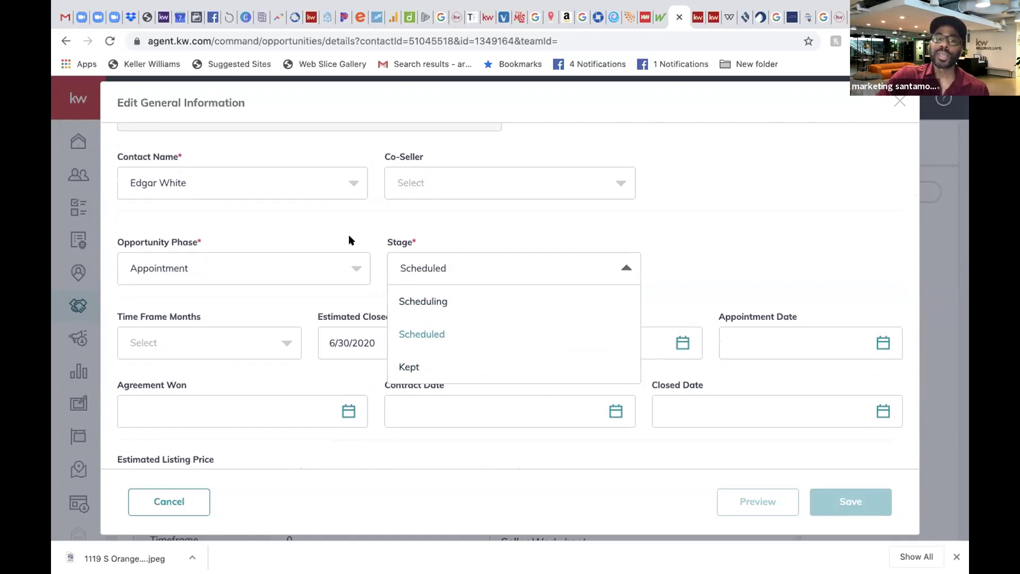
click(328, 228)
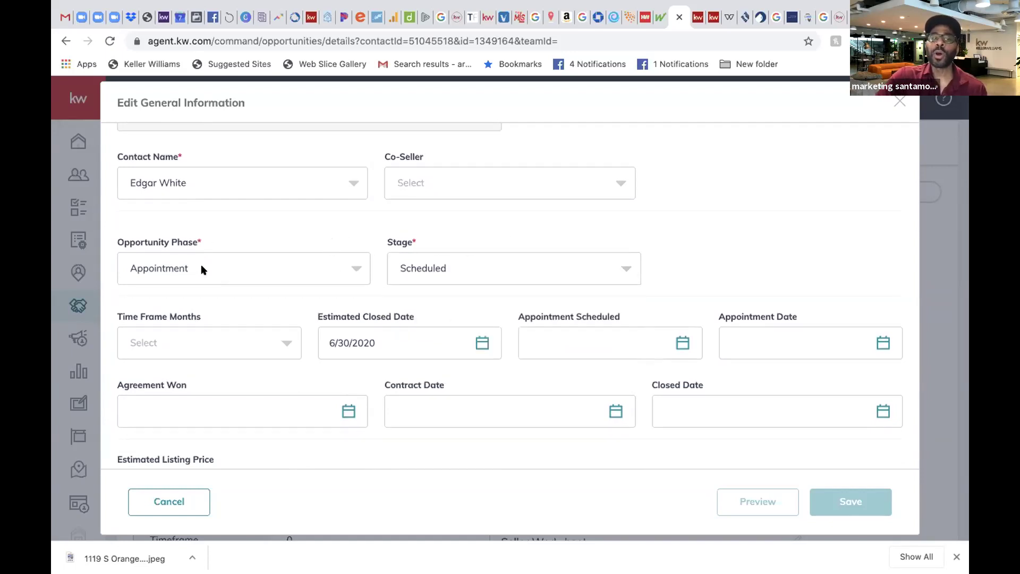
click(620, 268)
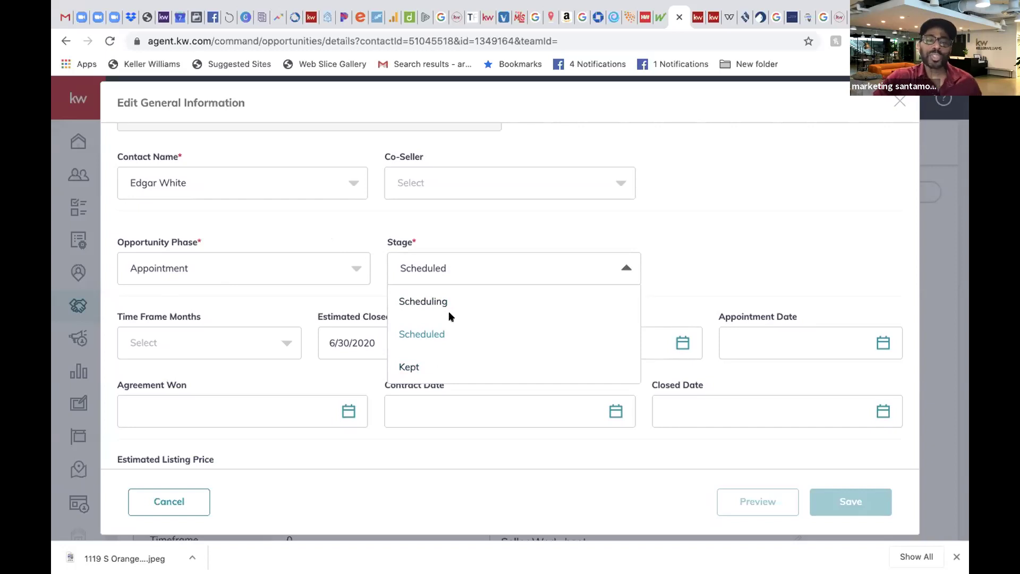
click(513, 228)
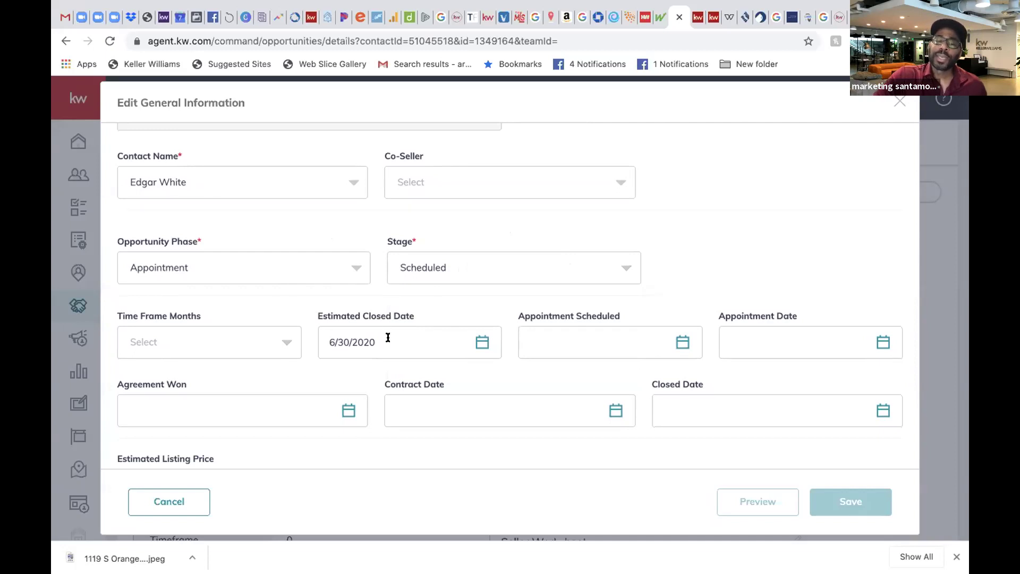
scroll(412, 343, down, 5)
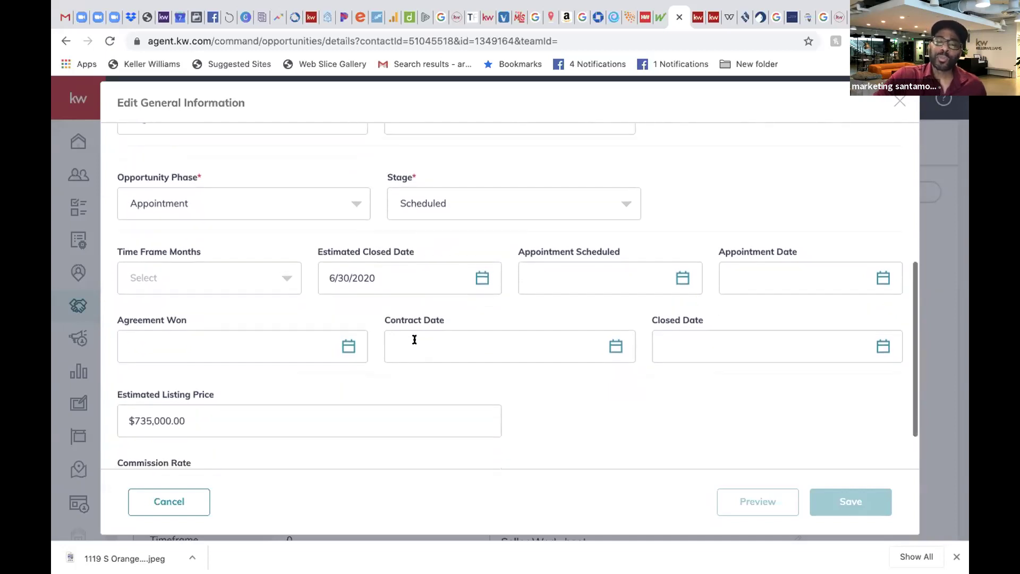
scroll(416, 344, down, 1)
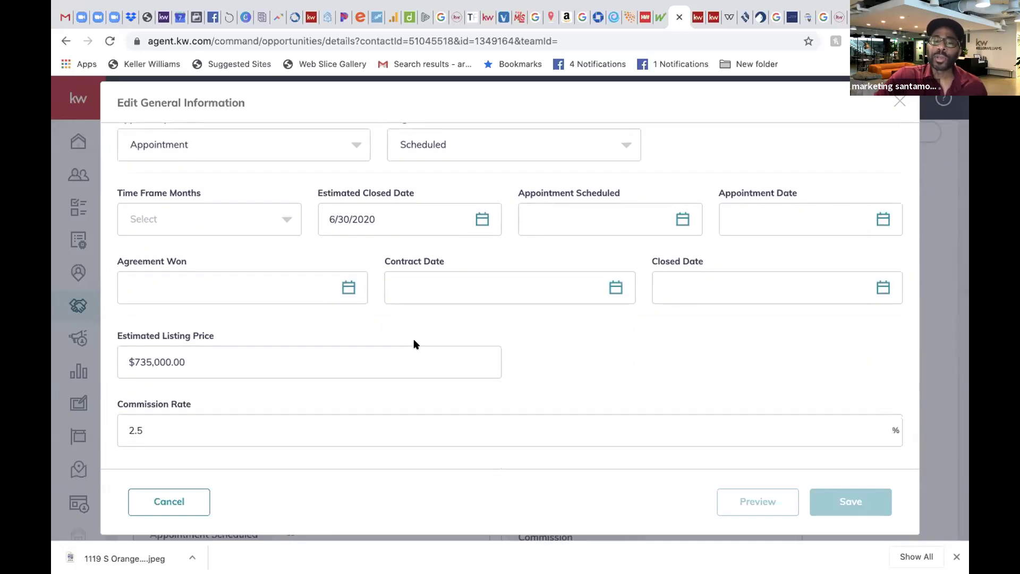
scroll(414, 342, up, 10)
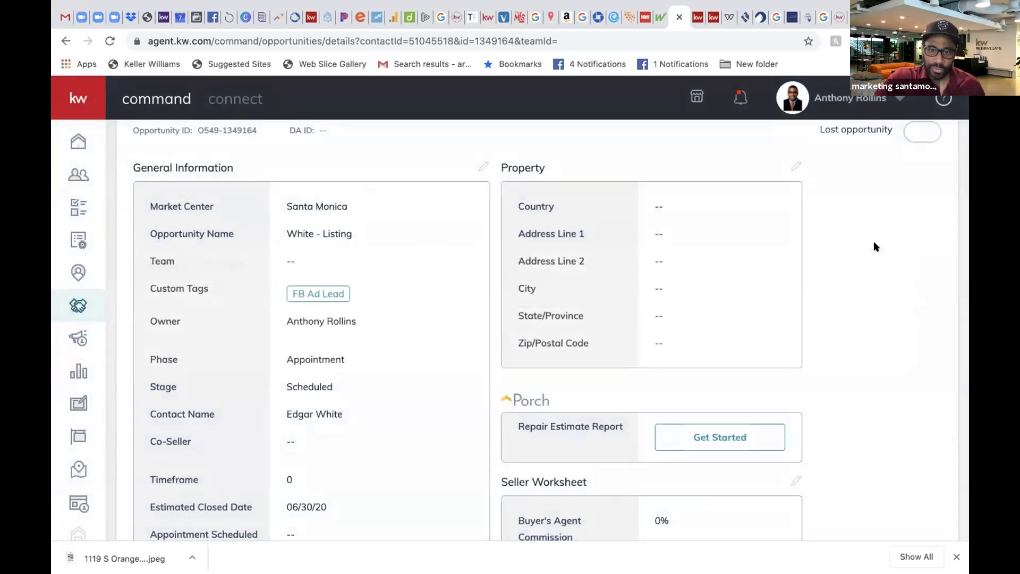
scroll(877, 249, down, 5)
scroll(877, 249, up, 8)
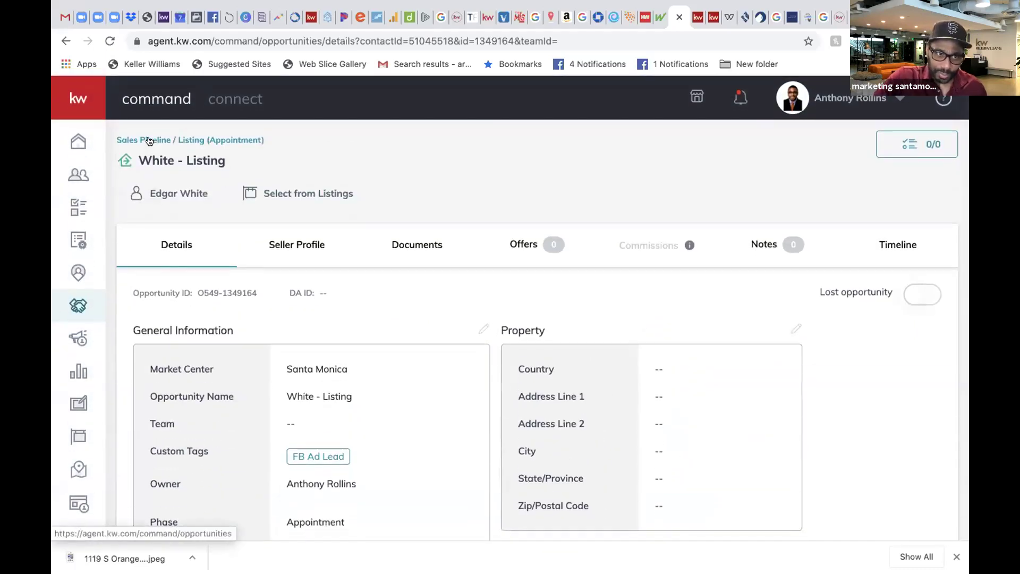
Go back via the Sales Pipeline breadcrumb and open the Buyers board's Active phase
click(149, 141)
scroll(404, 242, down, 10)
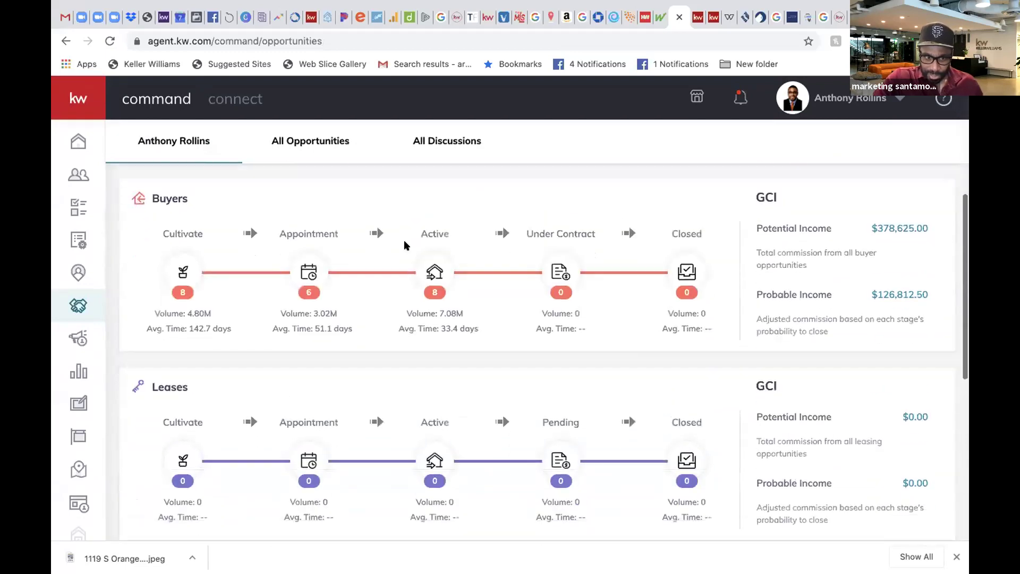
scroll(404, 246, down, 1)
scroll(372, 274, up, 1)
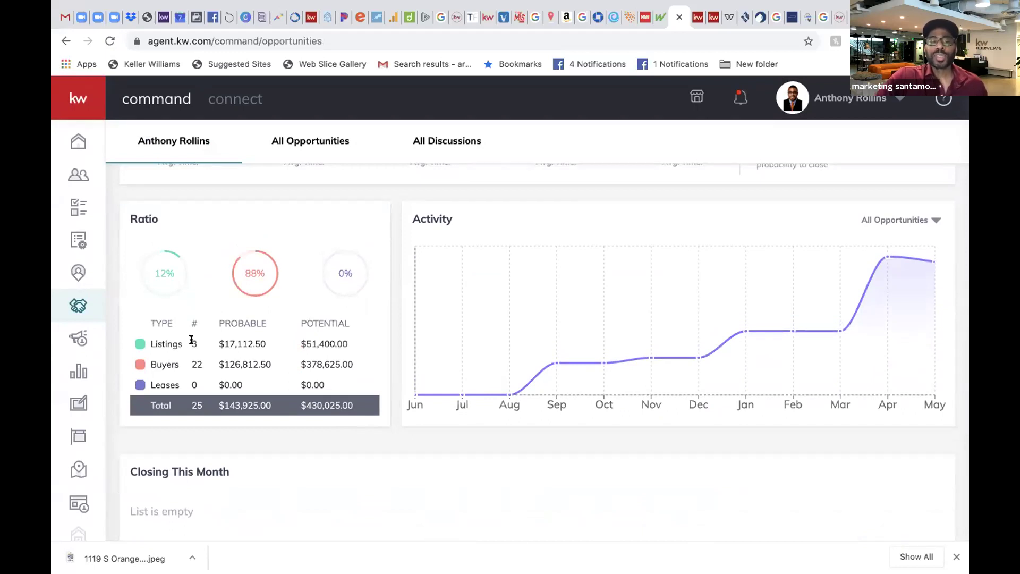
scroll(257, 360, up, 5)
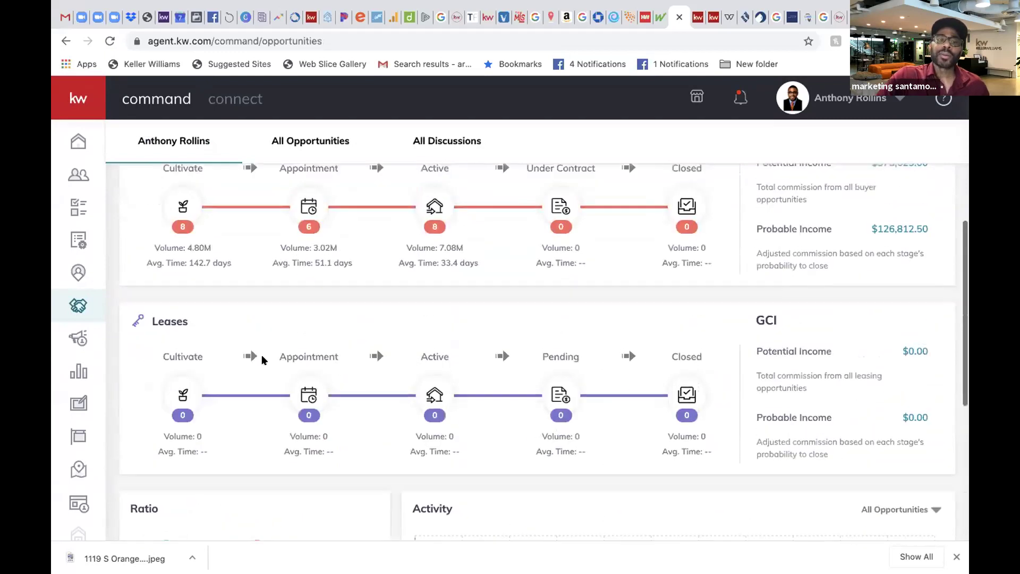
scroll(261, 355, up, 2)
click(435, 240)
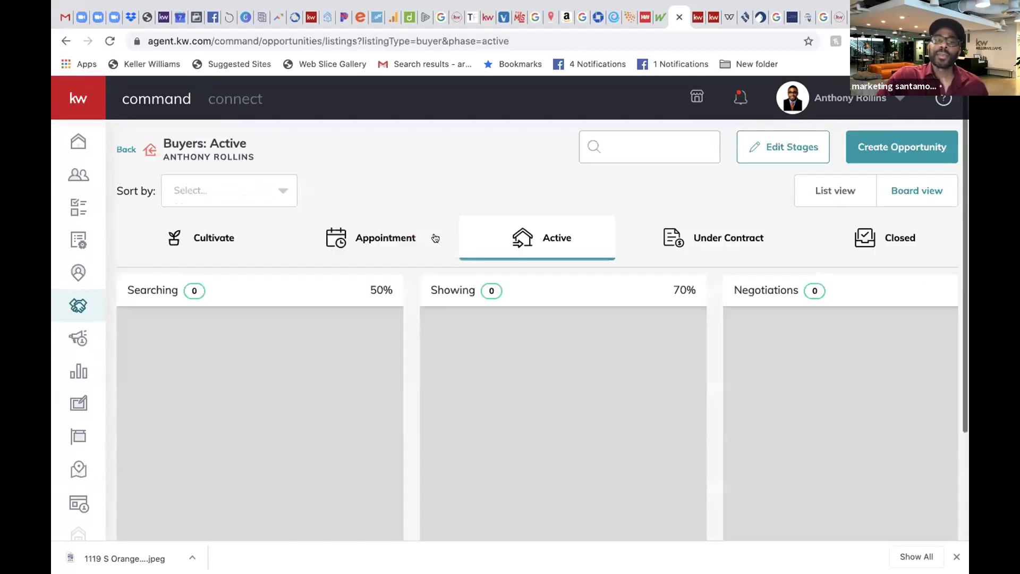
Review the Active buyers (six Searching, one Showing, one Negotiations), then switch to Appointment buyers
scroll(448, 236, down, 1)
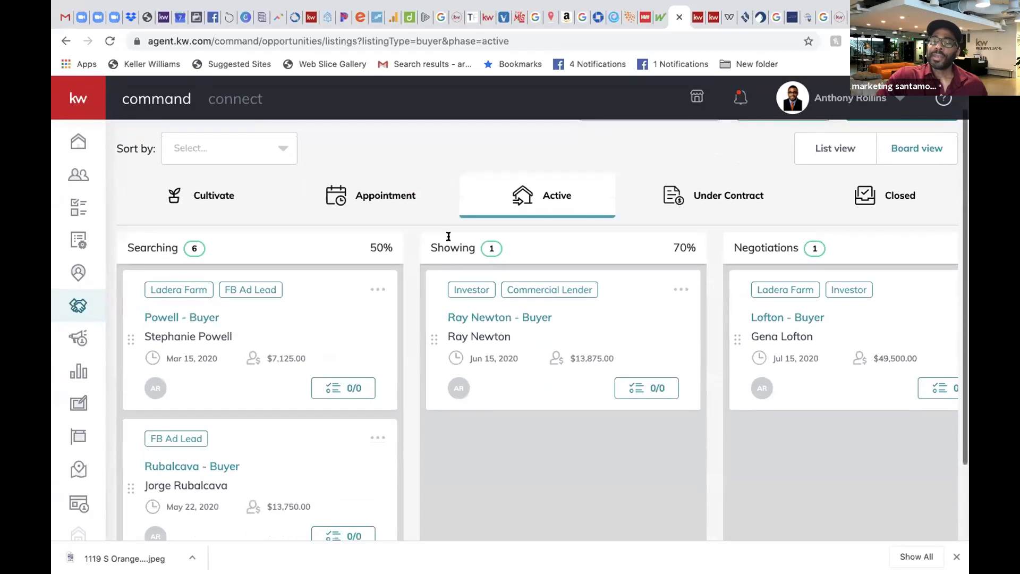
scroll(450, 235, down, 1)
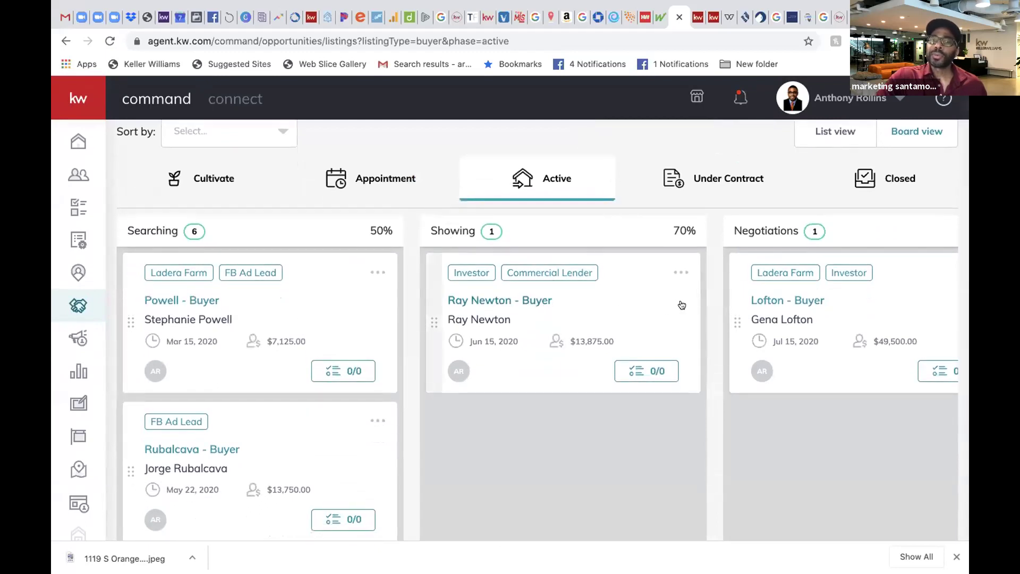
scroll(682, 304, down, 2)
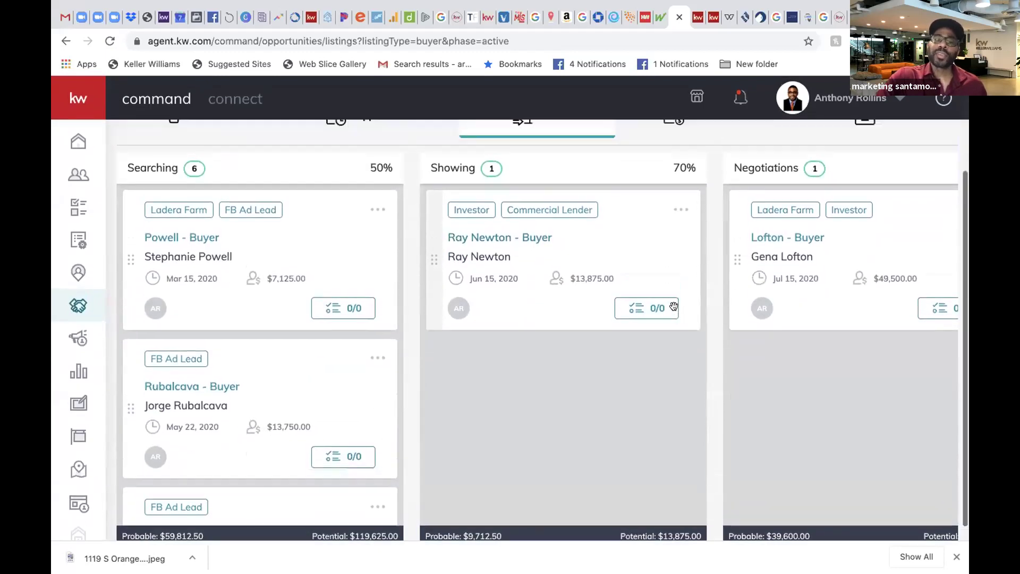
scroll(673, 306, up, 1)
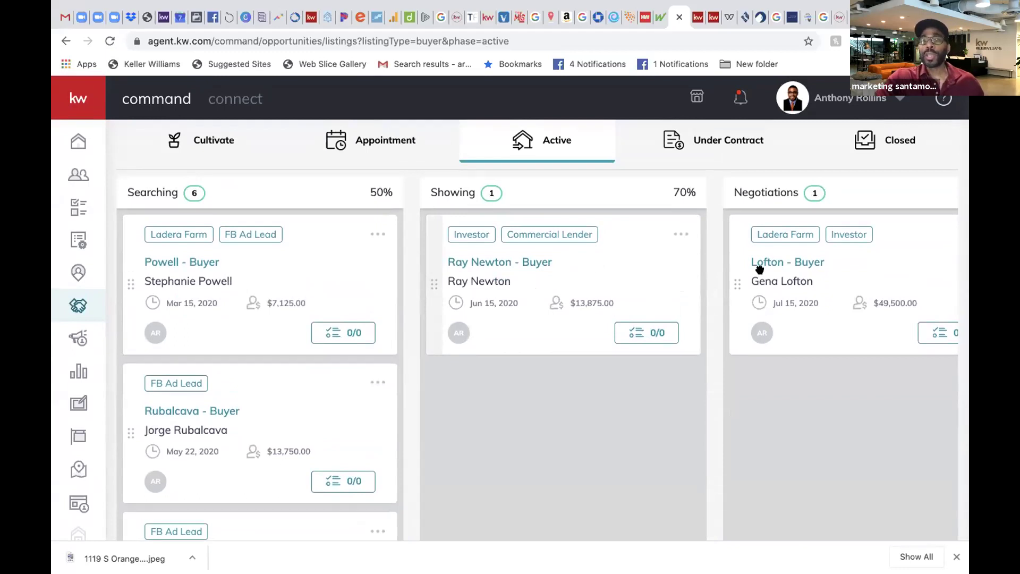
scroll(200, 275, down, 1)
scroll(201, 276, down, 6)
scroll(173, 382, down, 5)
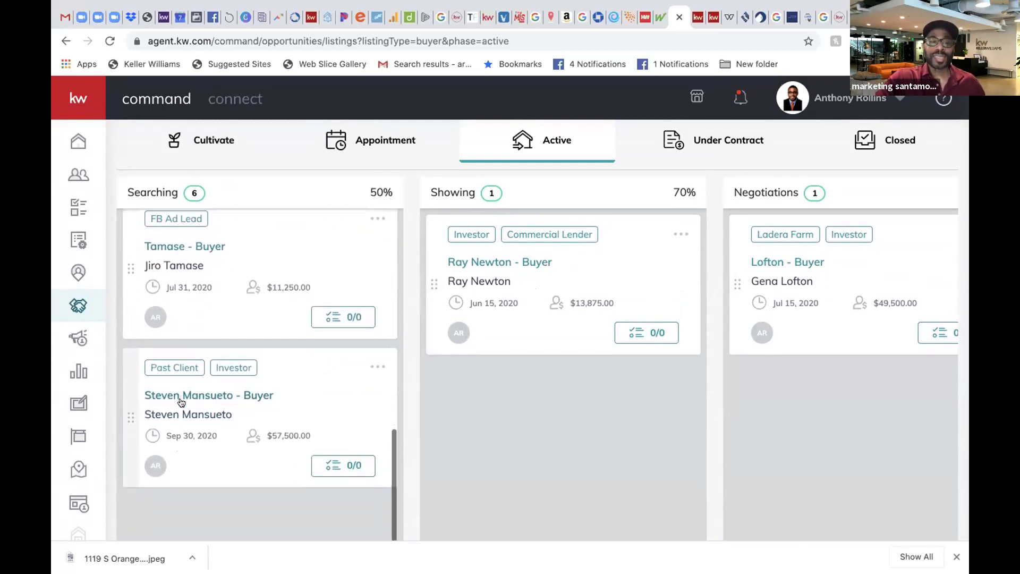
scroll(180, 402, up, 6)
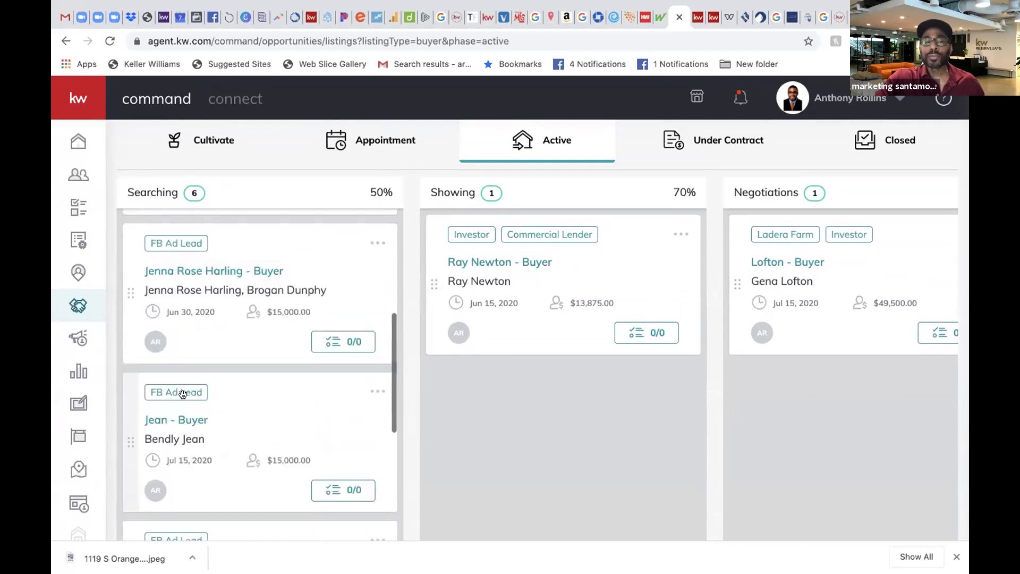
scroll(182, 393, up, 3)
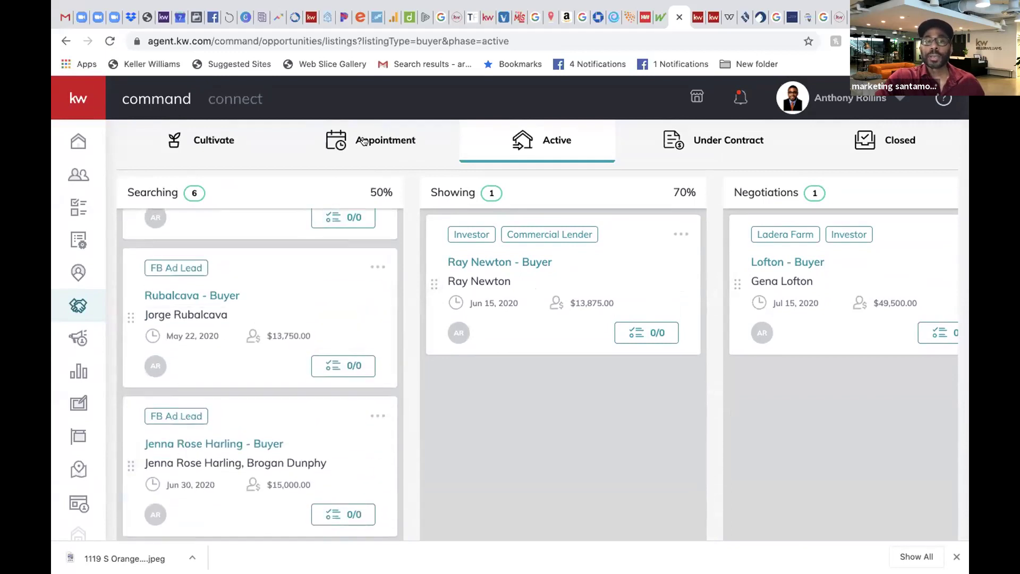
click(363, 139)
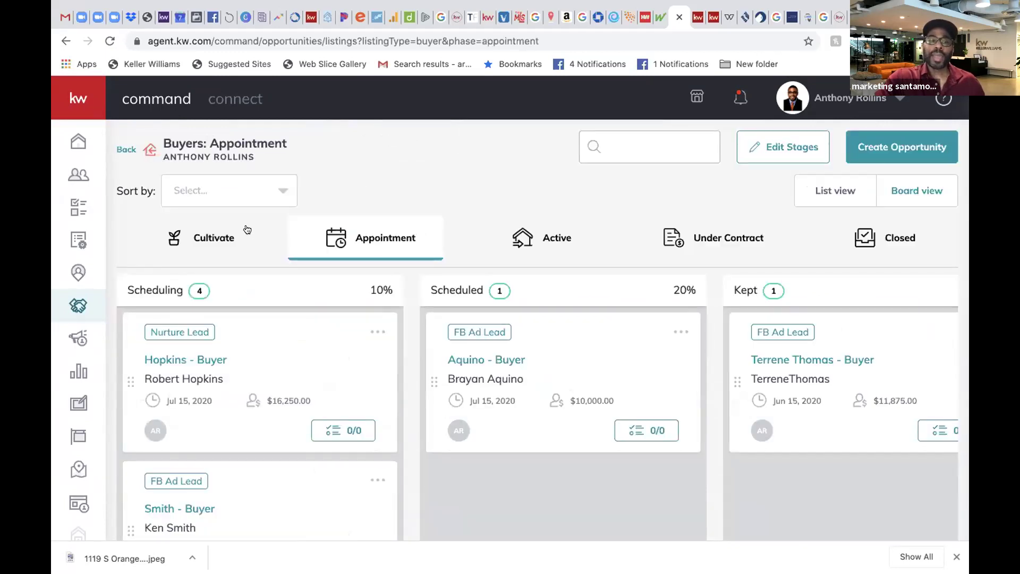
Scan the Appointment buyers board, then go back to the overview showing $430,025.00 potential
scroll(245, 227, down, 2)
scroll(222, 334, down, 2)
scroll(223, 336, down, 3)
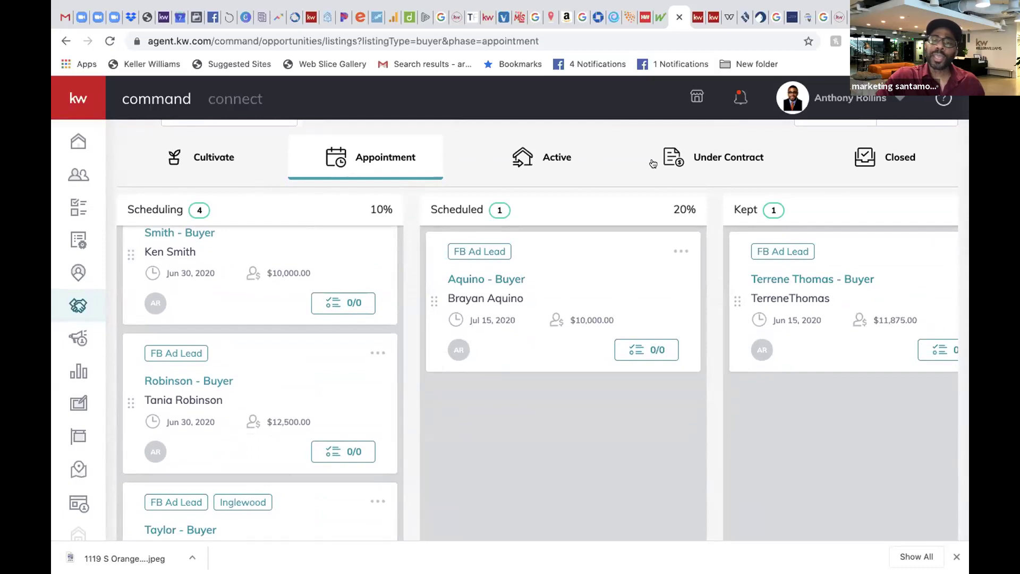
scroll(148, 185, up, 2)
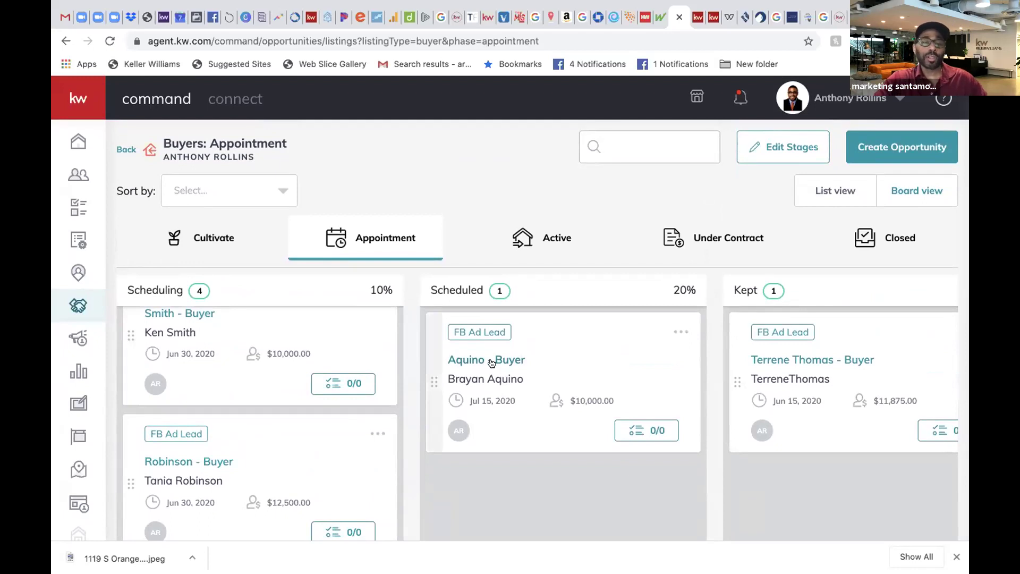
click(116, 149)
scroll(265, 268, down, 2)
Return to the top of the overview and launch Create Opportunity, prefilled for Santa Monica
scroll(265, 268, down, 5)
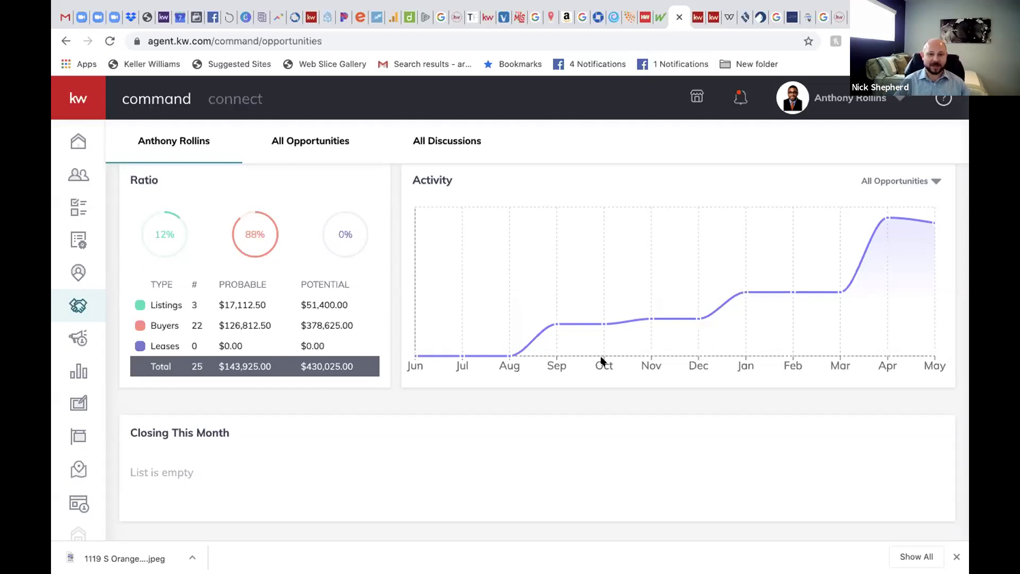
scroll(688, 394, up, 1)
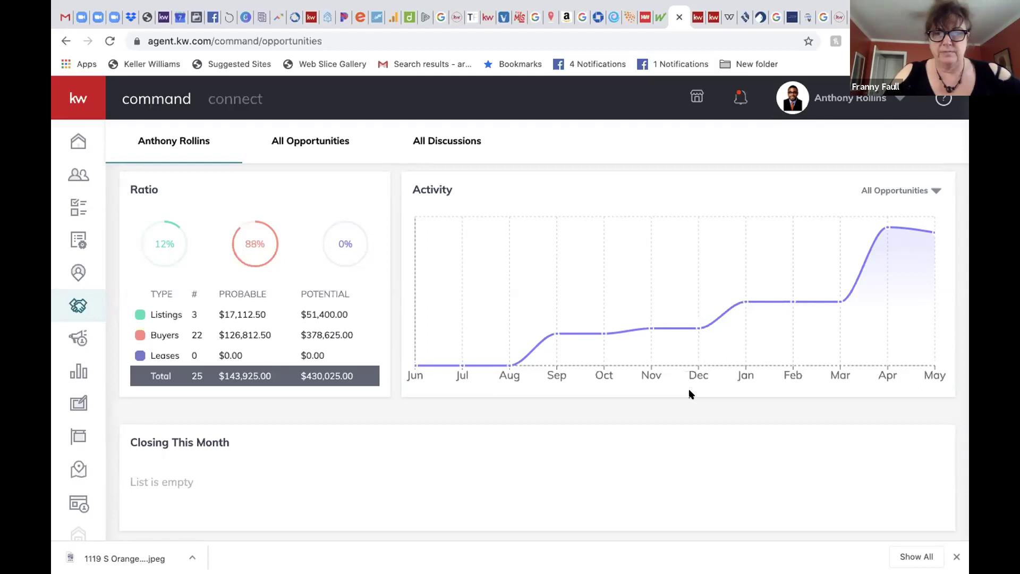
scroll(647, 346, up, 10)
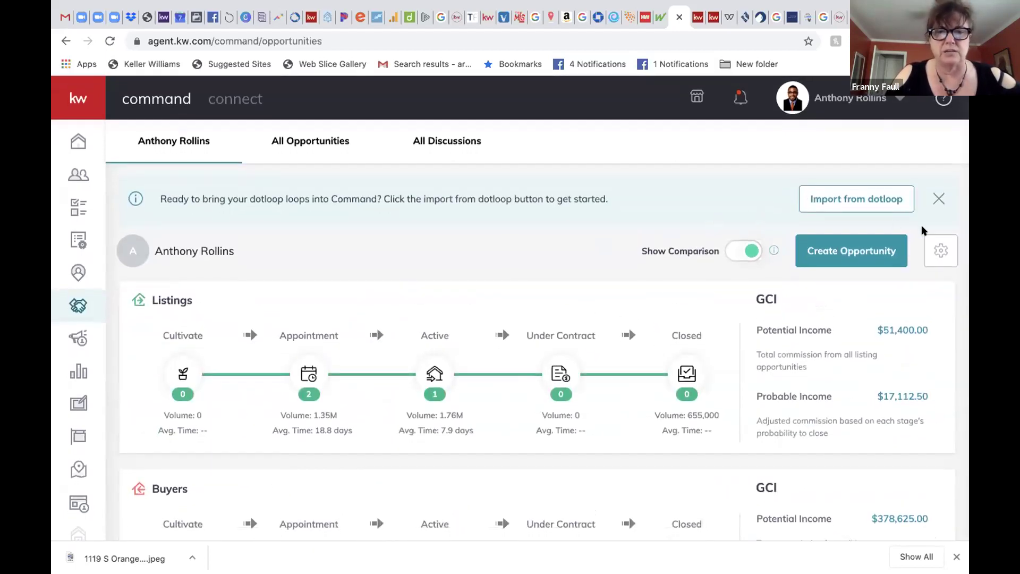
click(833, 249)
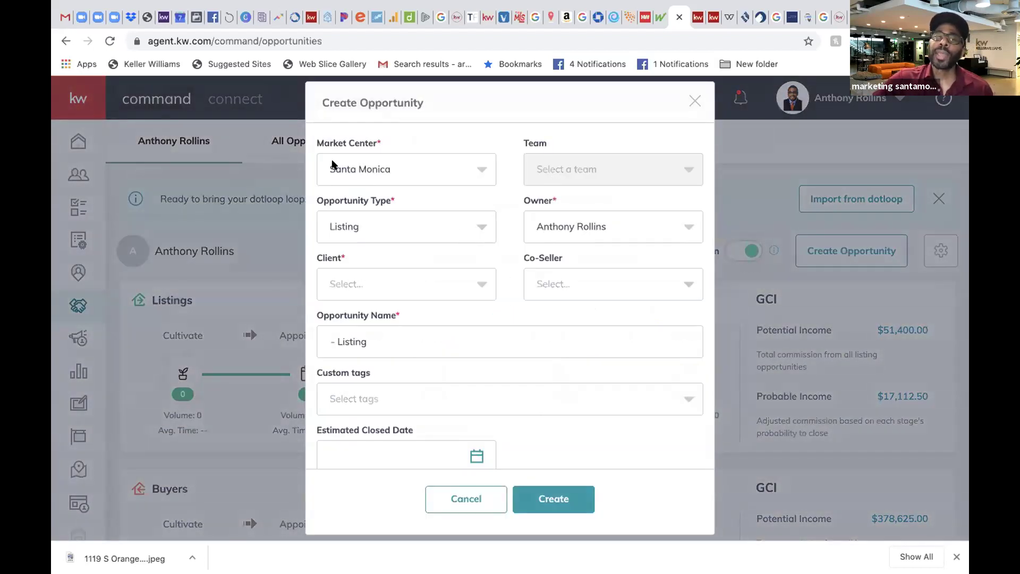
Set the opportunity type to Buyer and attach the matching existing client contact
click(480, 227)
click(387, 294)
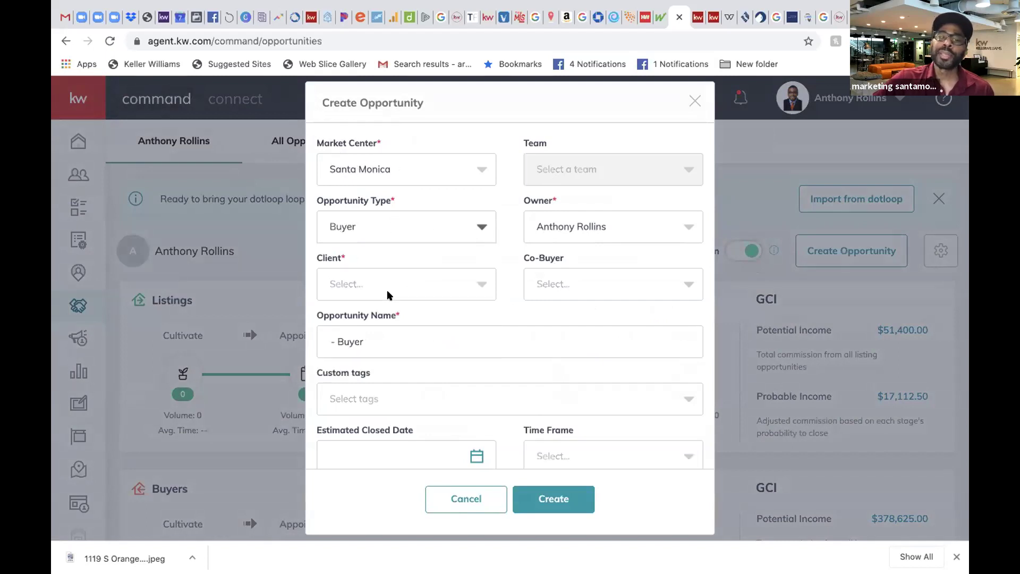
click(438, 281)
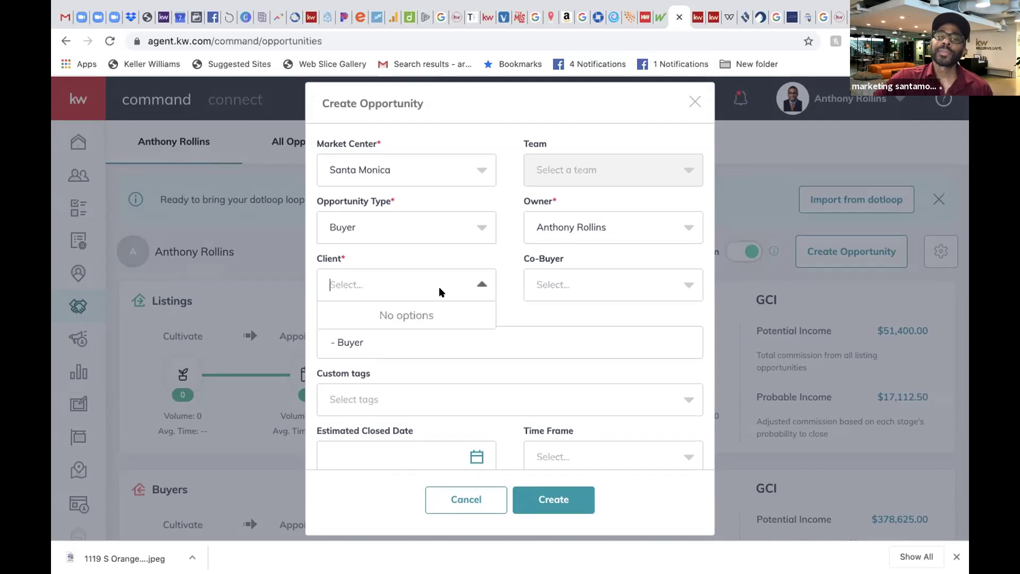
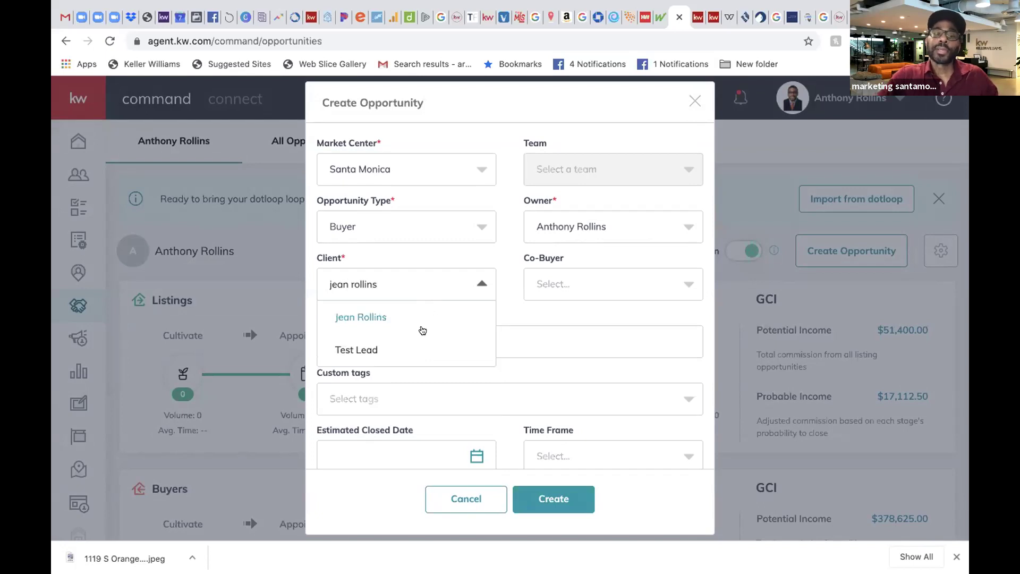
click(375, 314)
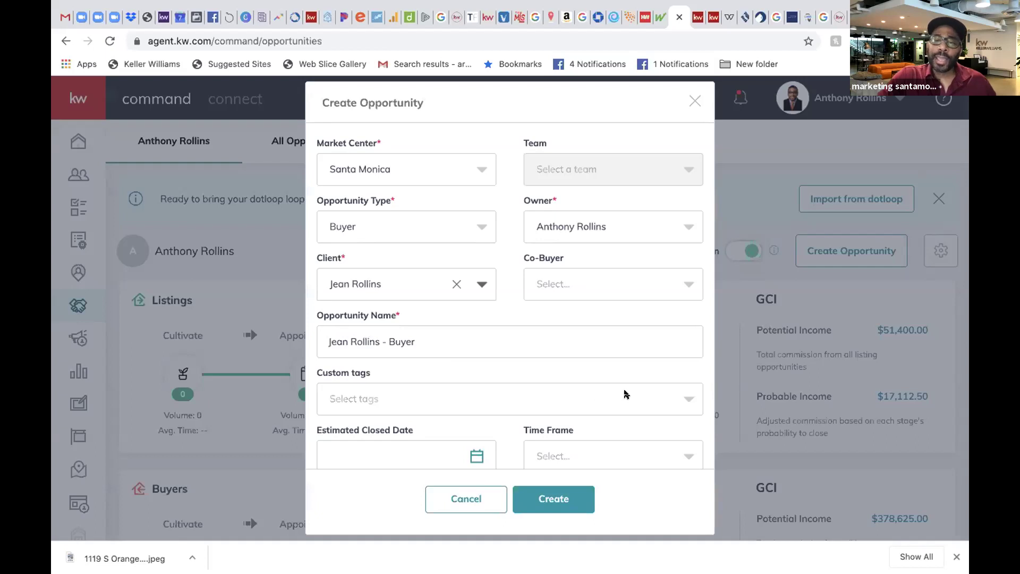
click(608, 396)
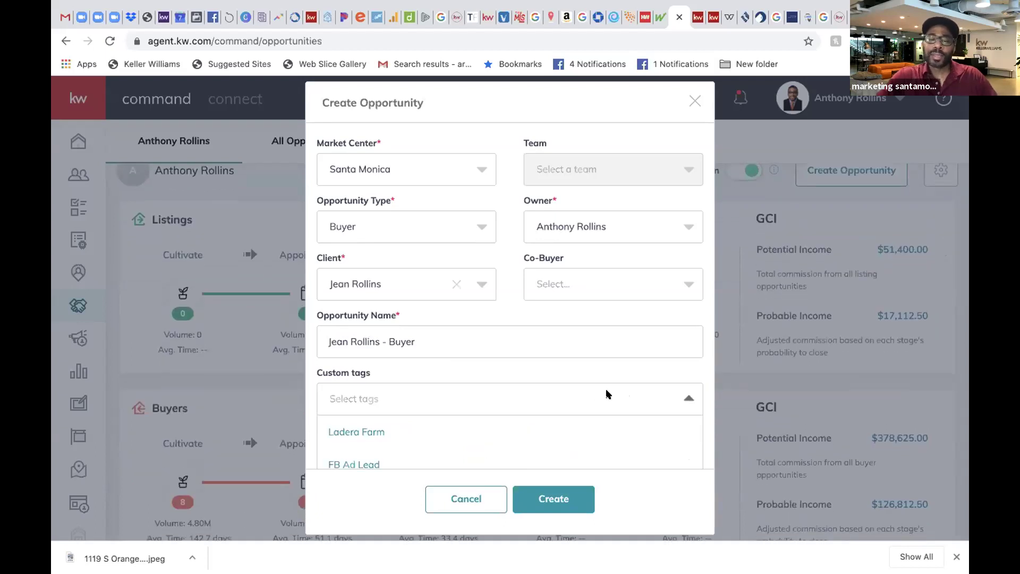
Add the existing FB Ad Lead tag, then create and add a new Nurture tag
text(FB)
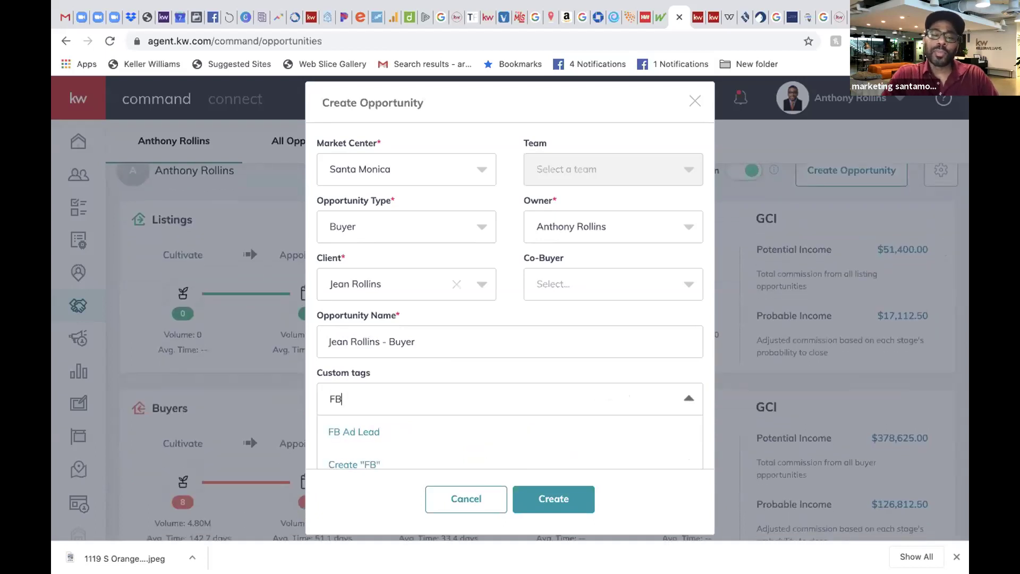
click(380, 430)
text(Re)
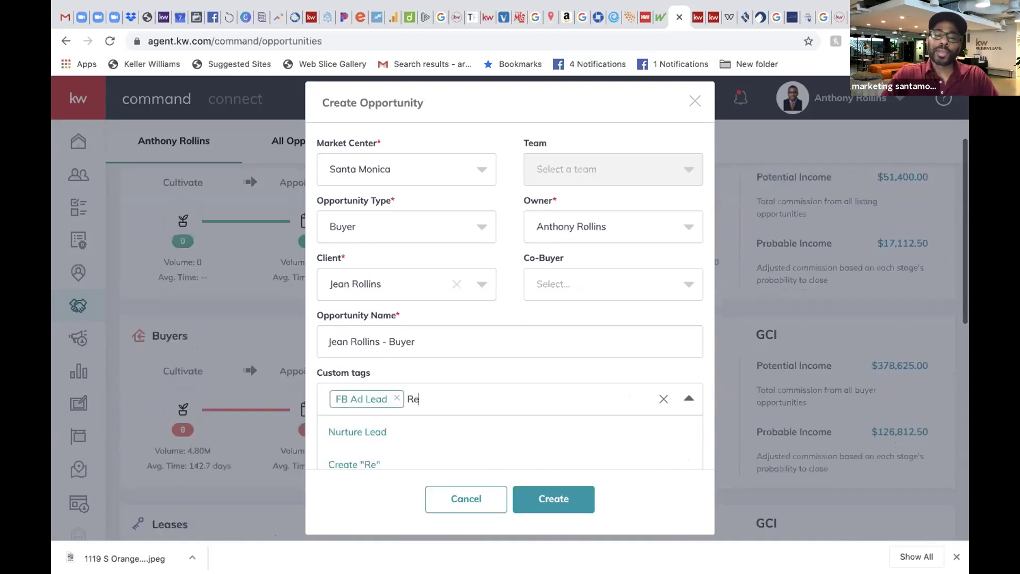
text(ferral)
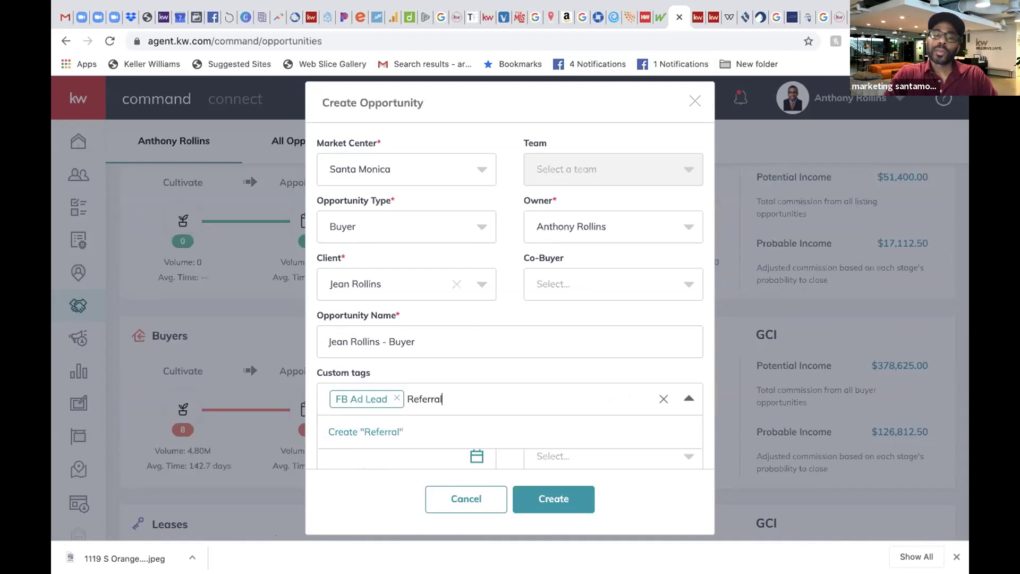
scroll(510, 295, down, 1)
key(BackSpace)
key(BackSpace)
key(BackSpace)
key(BackSpace)
key(BackSpace)
key(BackSpace)
key(BackSpace)
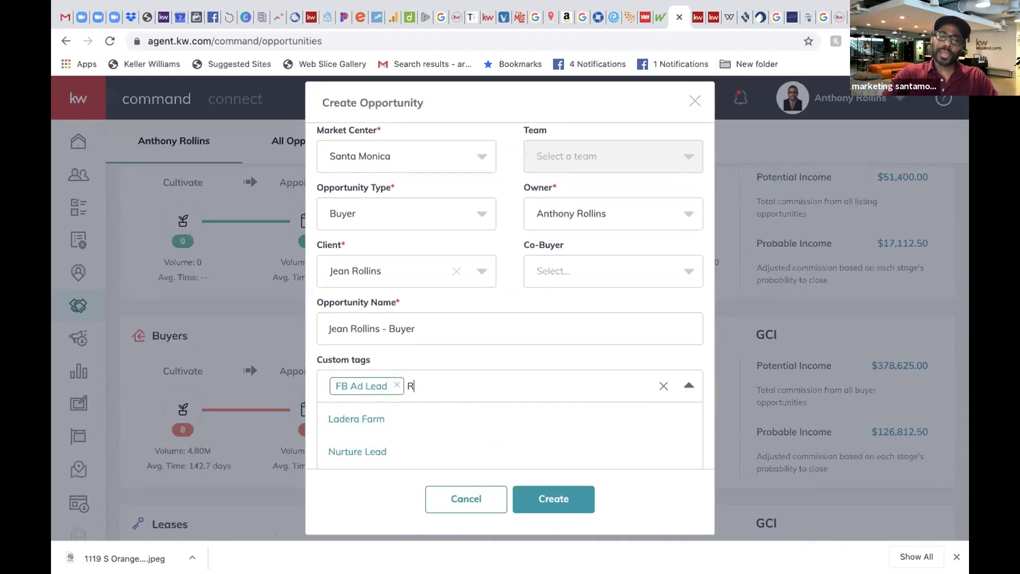
text(Nurt)
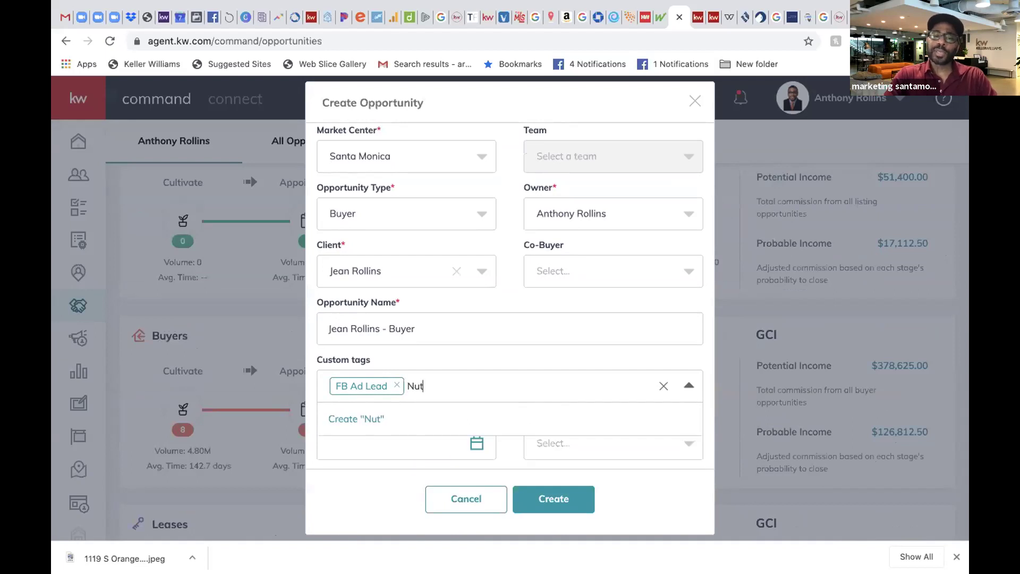
text(ure)
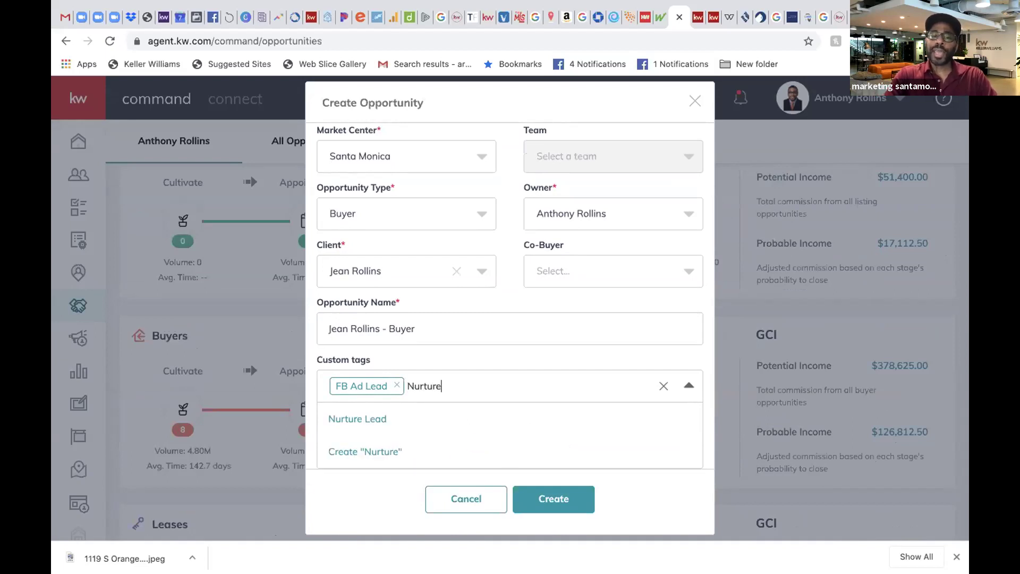
click(379, 451)
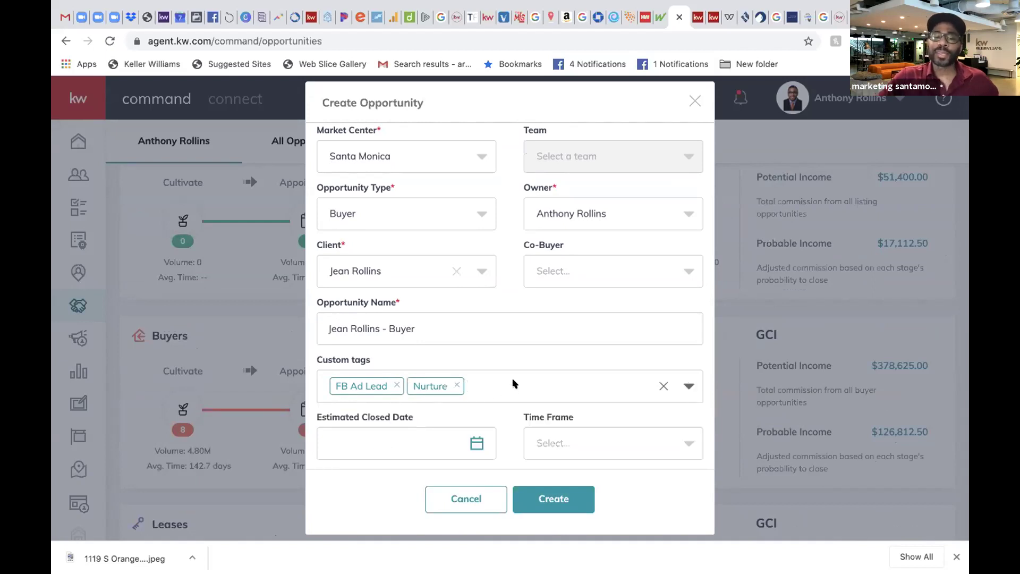
scroll(505, 385, down, 3)
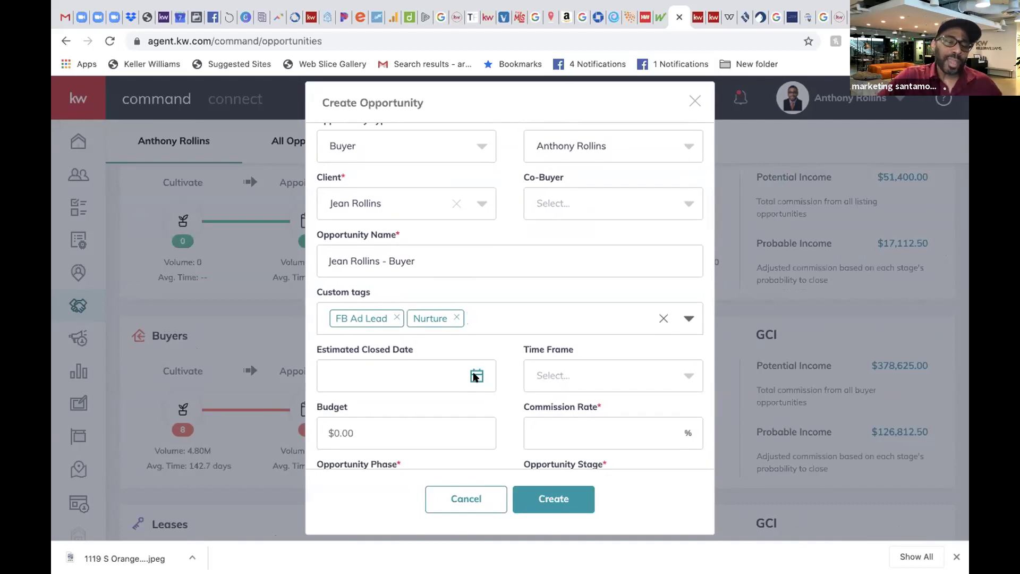
Set the estimated close date to July 1, 2020 and the time frame to 1 month
click(475, 376)
scroll(478, 377, down, 3)
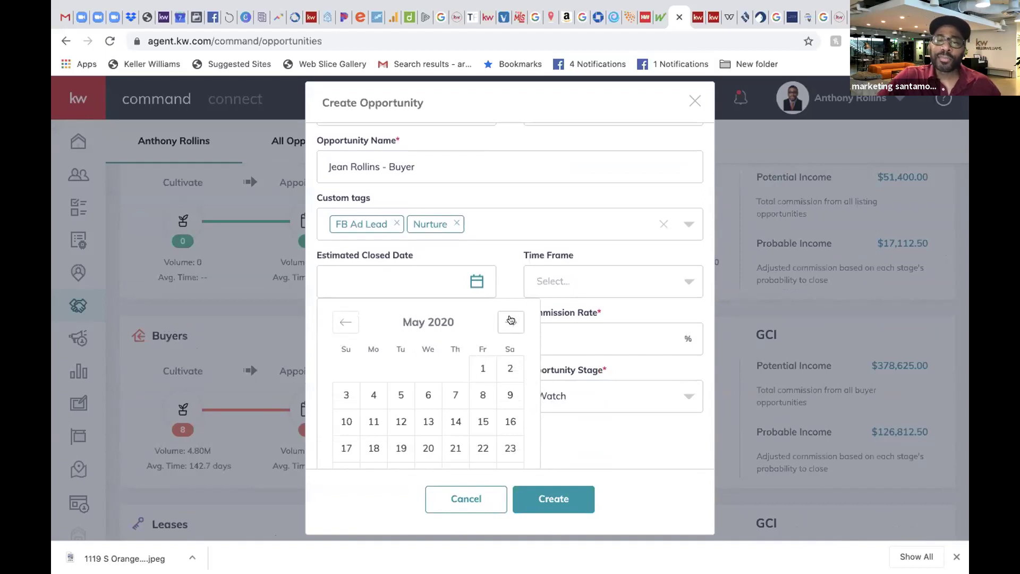
scroll(510, 316, down, 2)
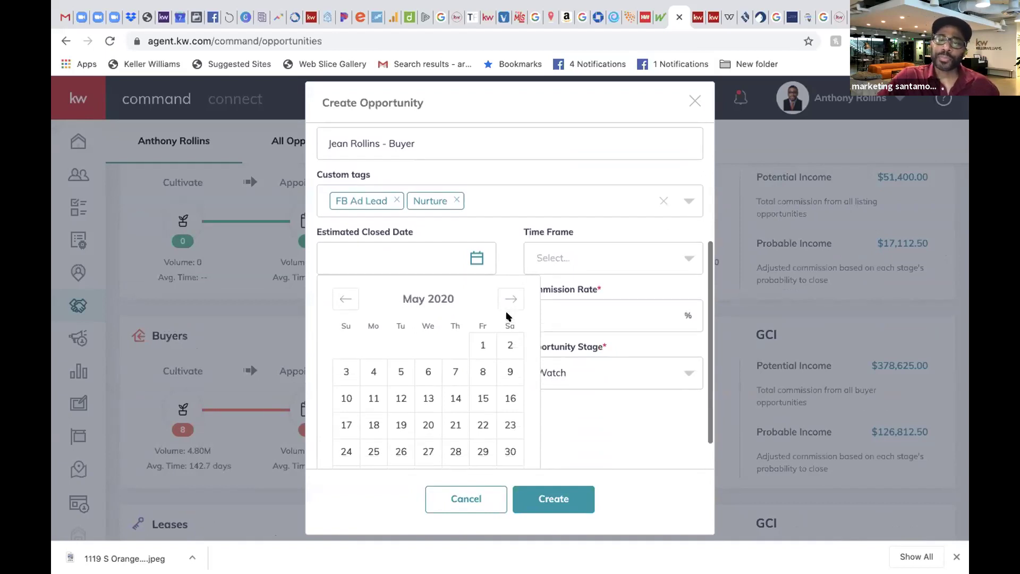
click(510, 273)
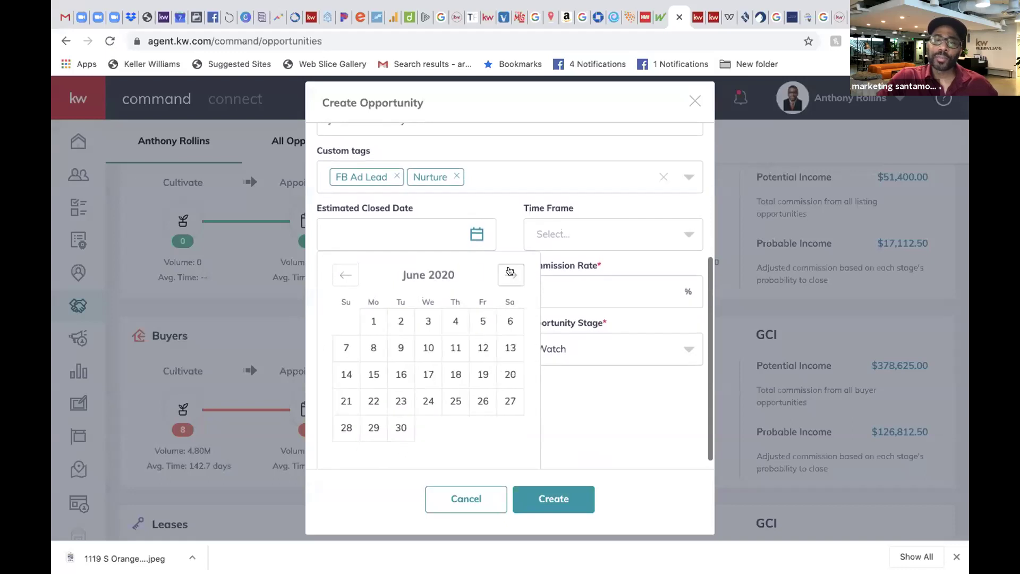
click(510, 272)
click(428, 321)
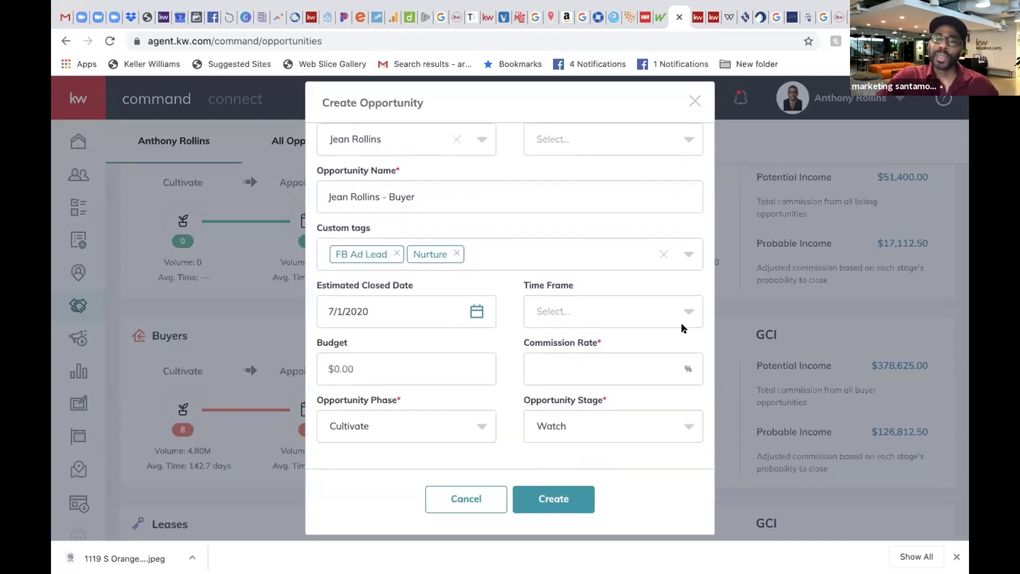
click(682, 312)
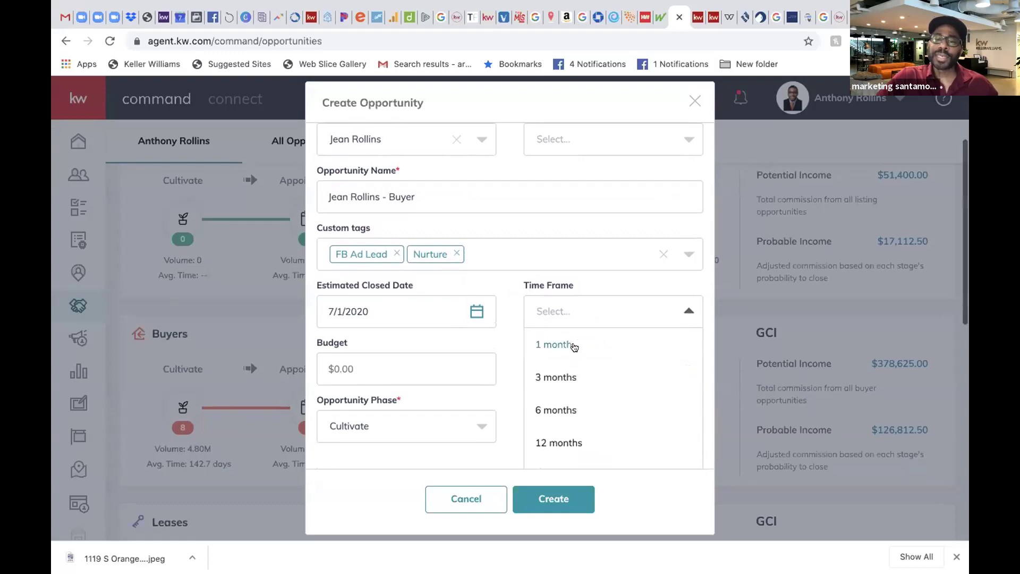
click(573, 346)
Enter a budget of 800,000 and set the commission rate to 2.5%
click(392, 380)
text(800,000)
scroll(501, 355, down, 1)
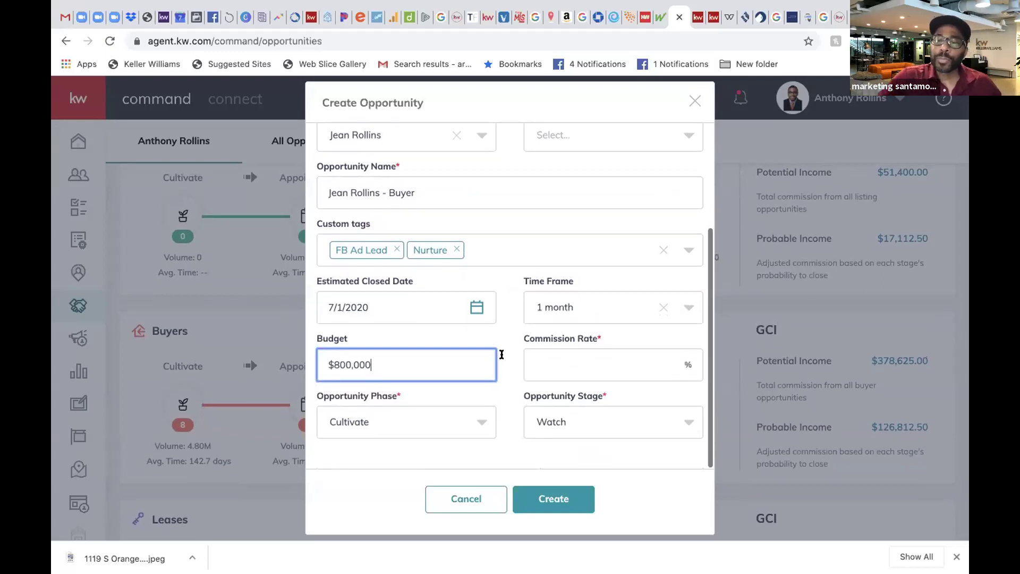
click(624, 358)
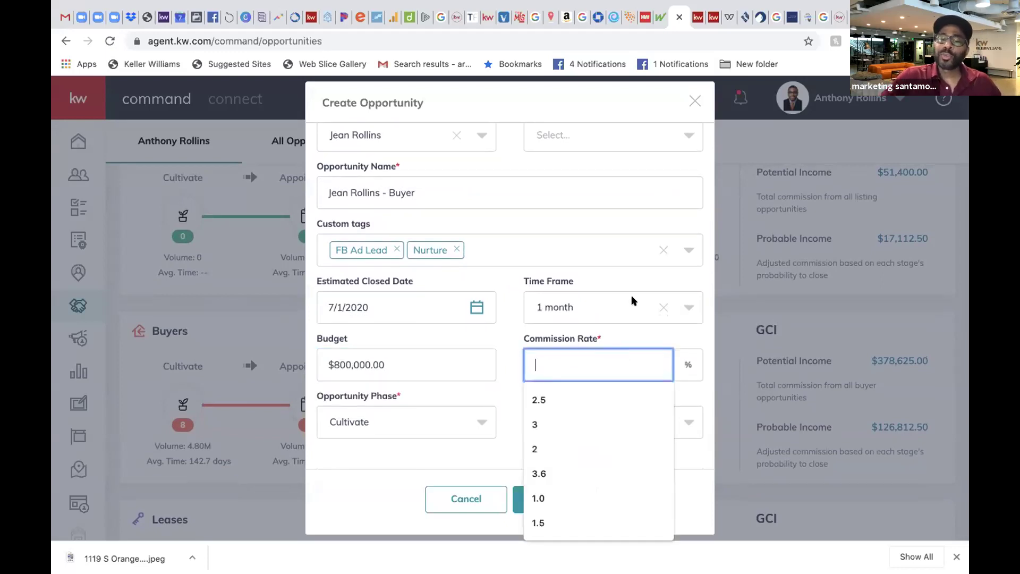
scroll(632, 300, down, 2)
click(556, 371)
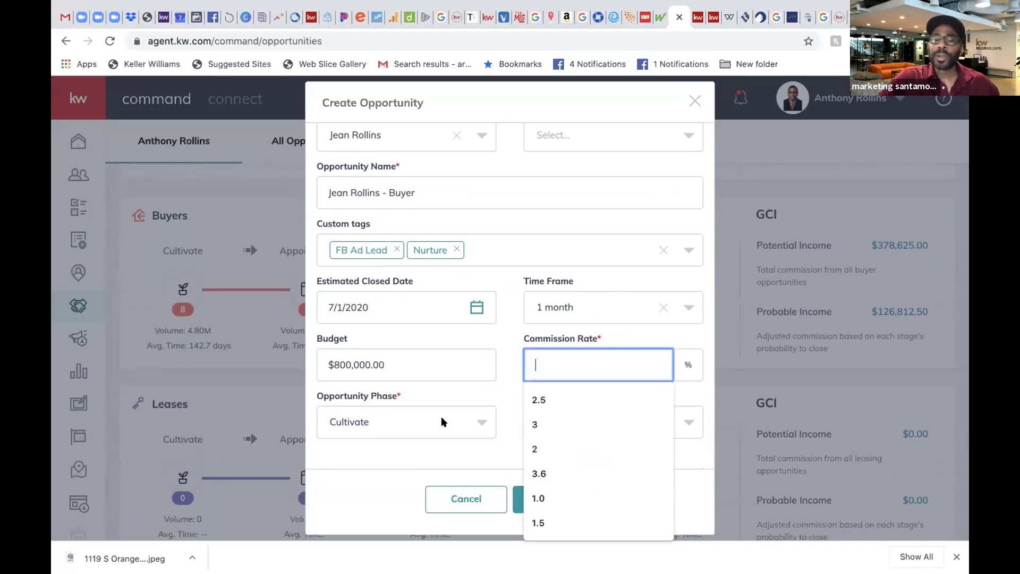
scroll(502, 381, down, 4)
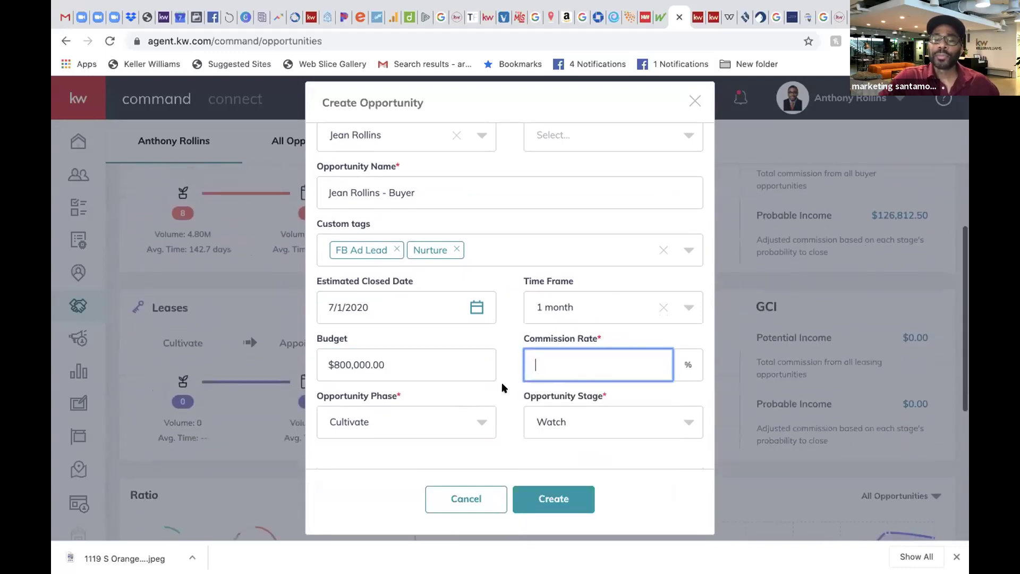
click(590, 367)
click(560, 400)
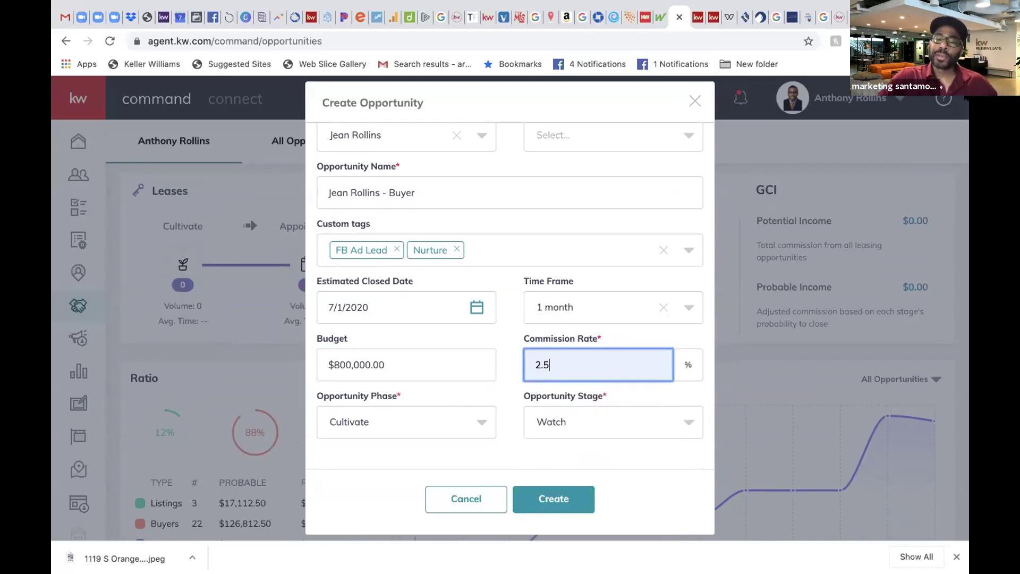
click(430, 425)
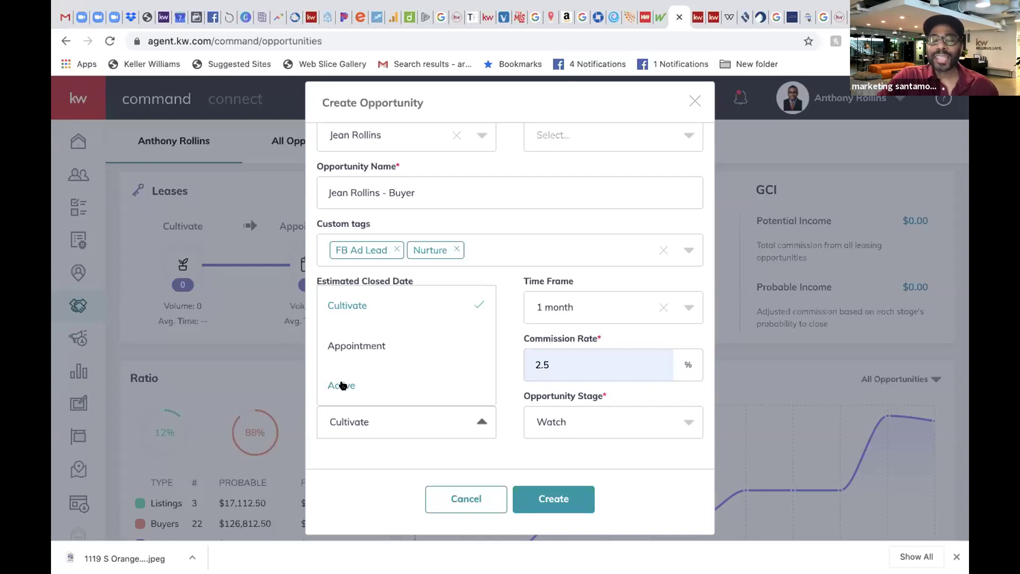
Put the opportunity in the Active phase, keep the Searching stage, and create it
click(342, 385)
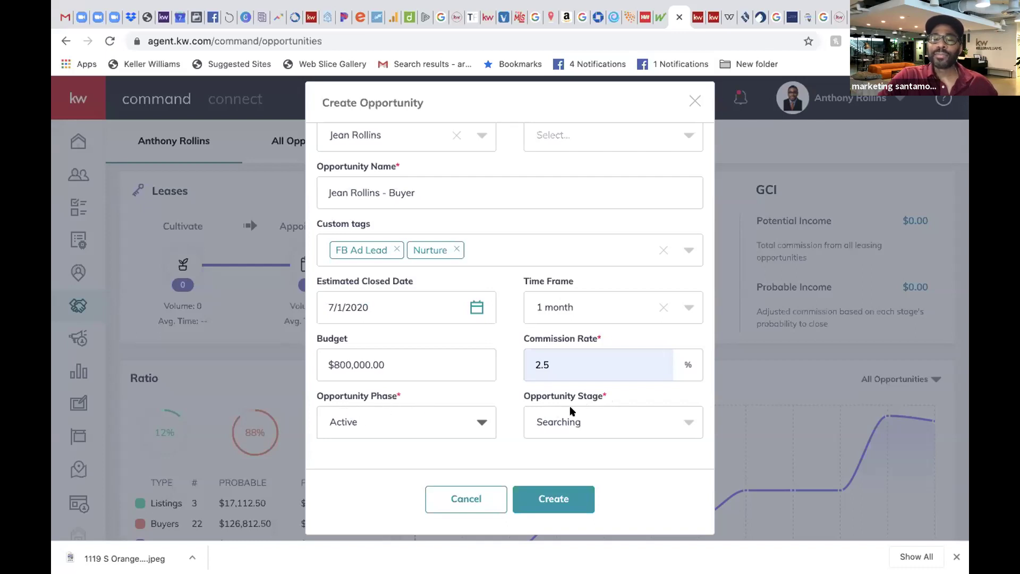
click(682, 424)
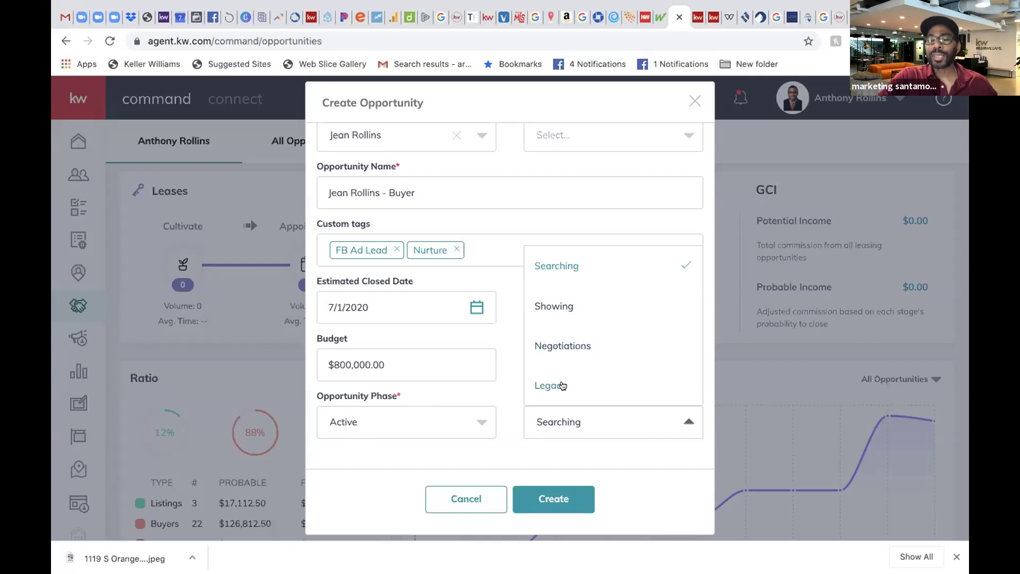
click(578, 452)
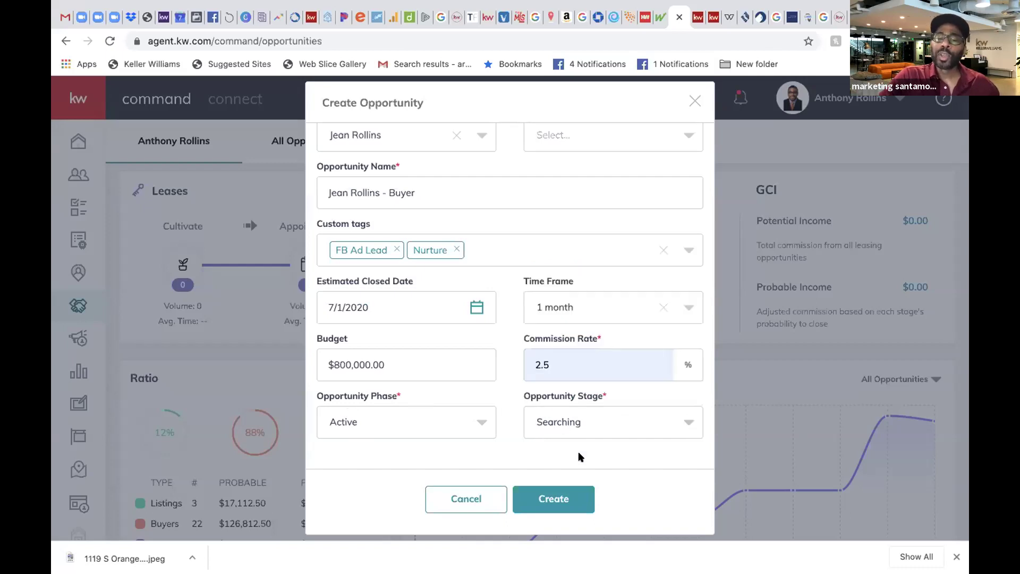
click(551, 496)
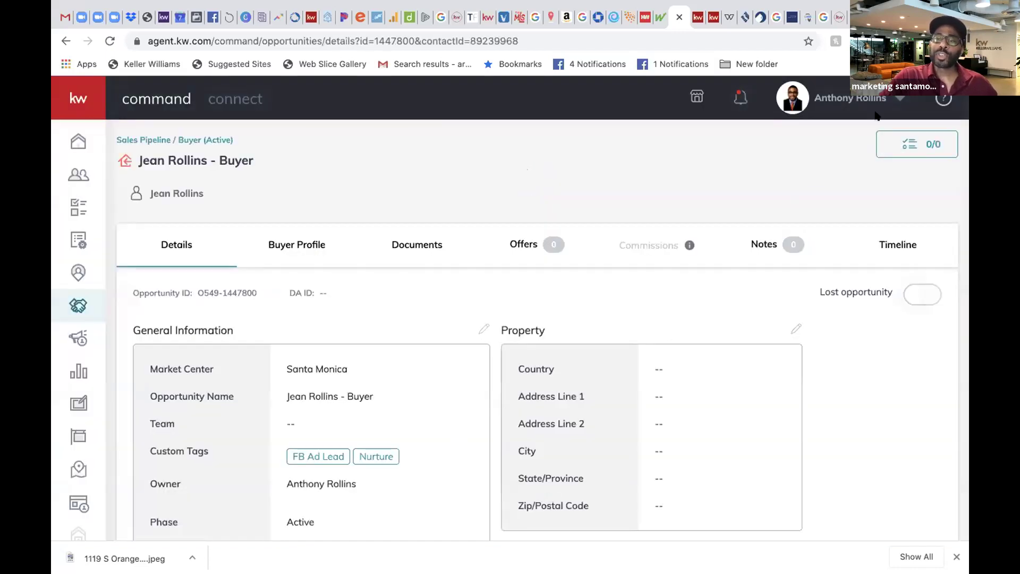
Check the saved tags, $800,000.00 budget and 2.5% commission, then edit General Information
scroll(460, 467, down, 2)
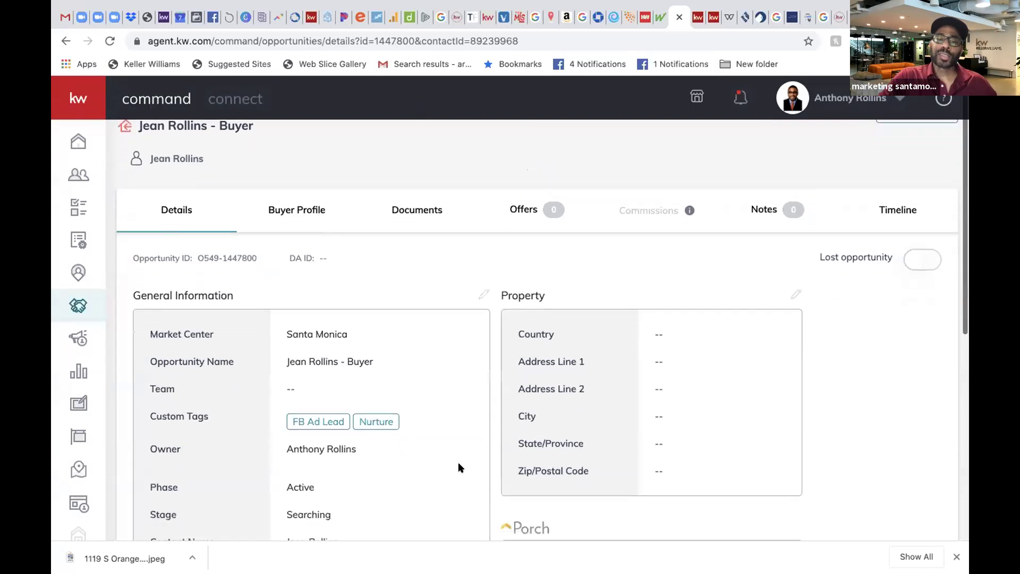
scroll(458, 468, up, 2)
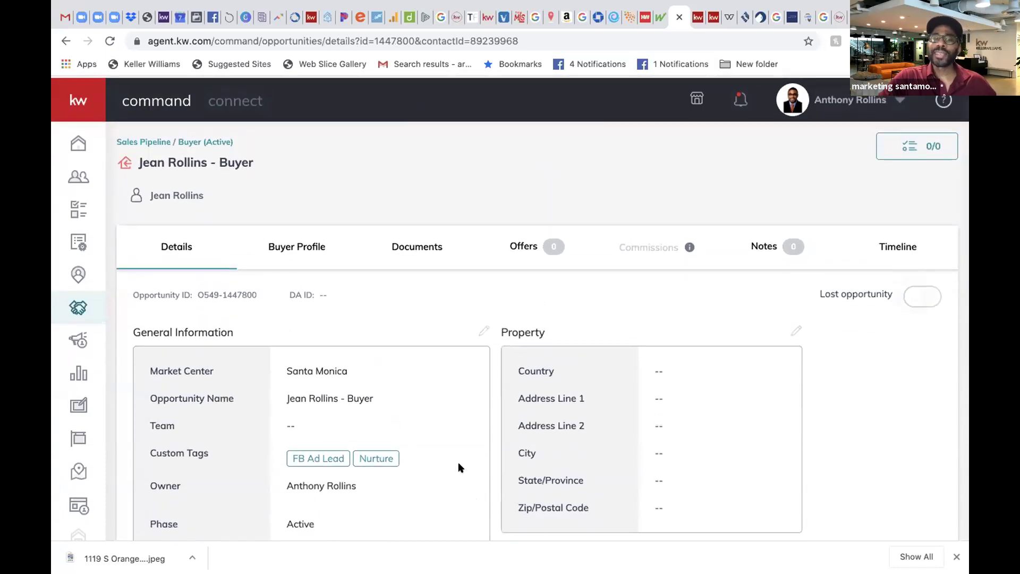
scroll(460, 468, down, 2)
scroll(458, 468, down, 1)
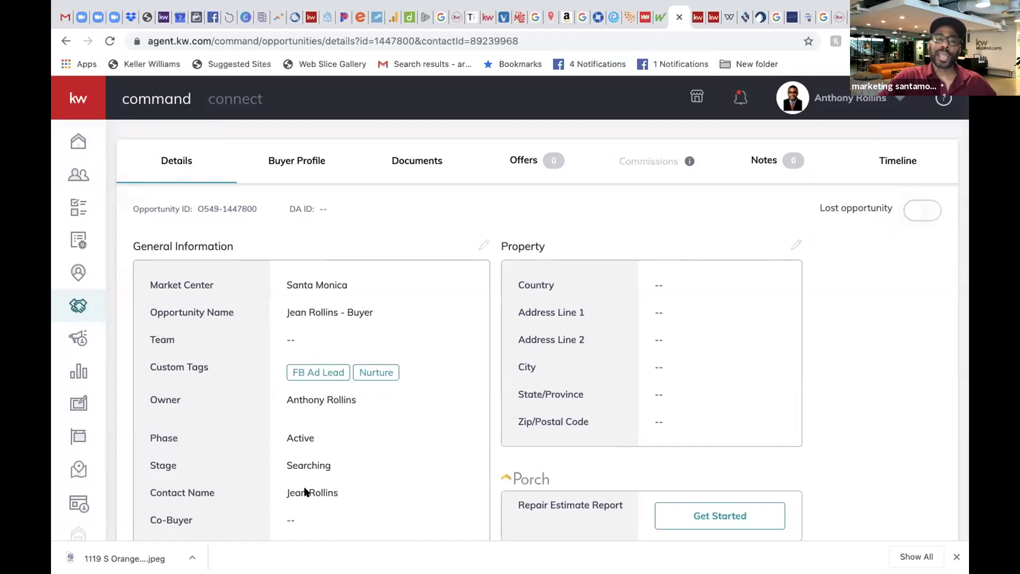
scroll(379, 465, down, 4)
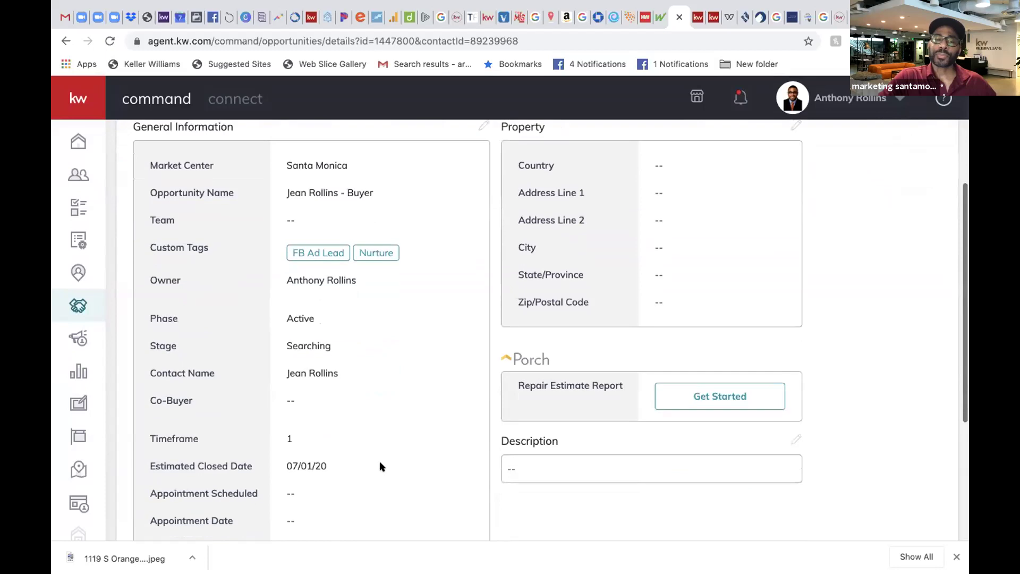
scroll(364, 414, down, 3)
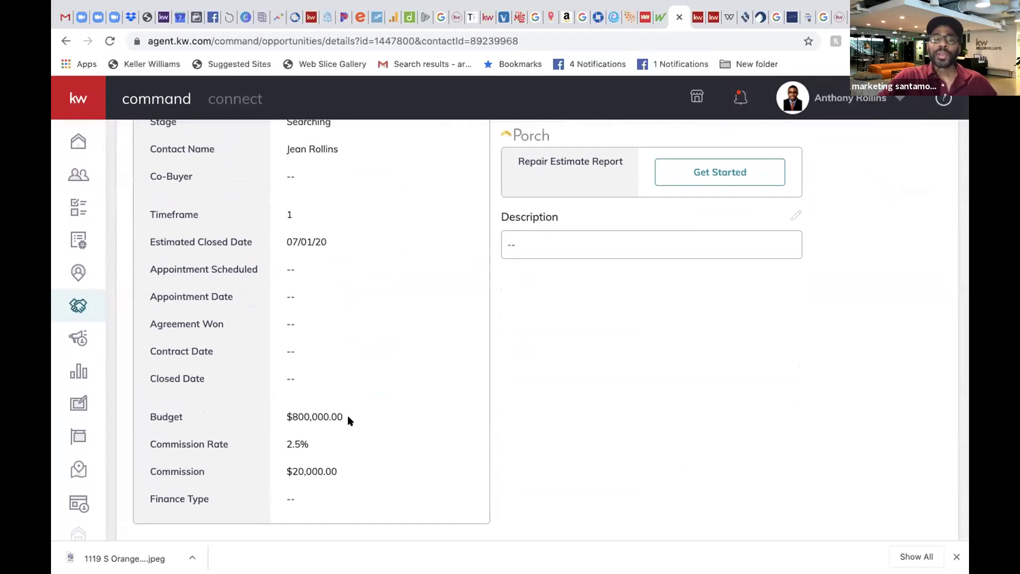
scroll(346, 293, up, 8)
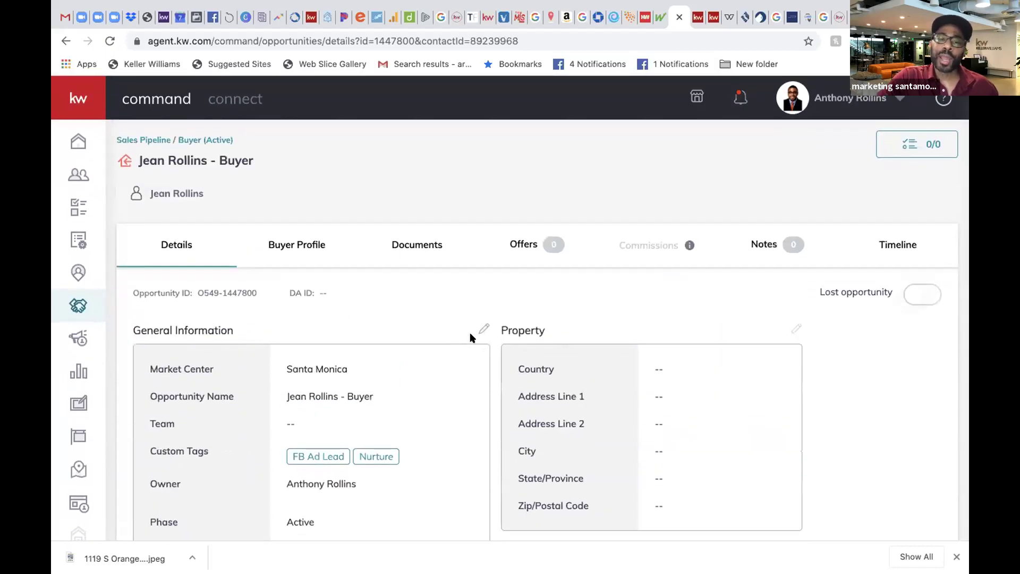
click(481, 330)
Change the opportunity stage from Searching to Negotiations and save the update
scroll(723, 312, down, 5)
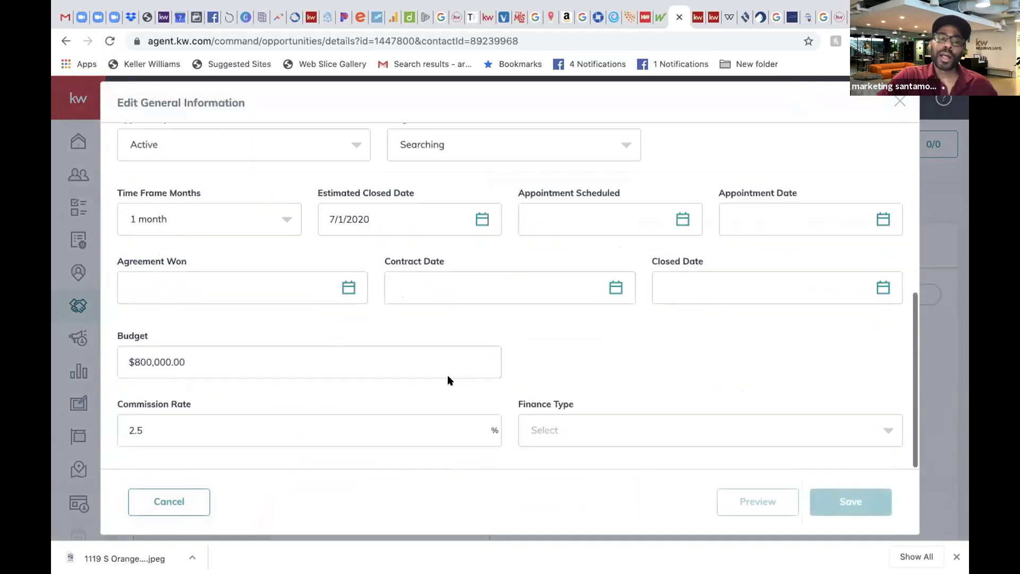
scroll(451, 378, up, 1)
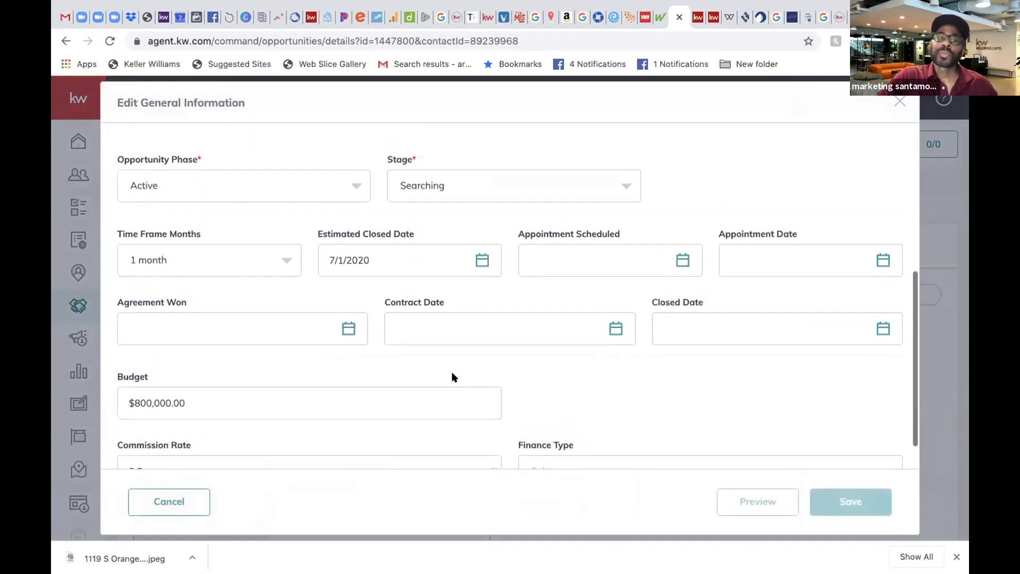
click(623, 186)
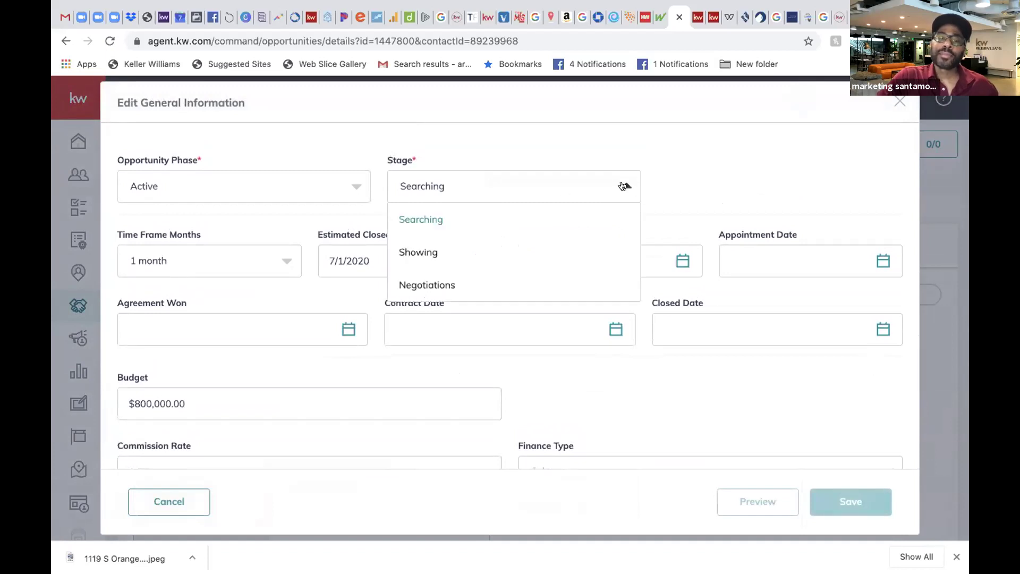
click(441, 284)
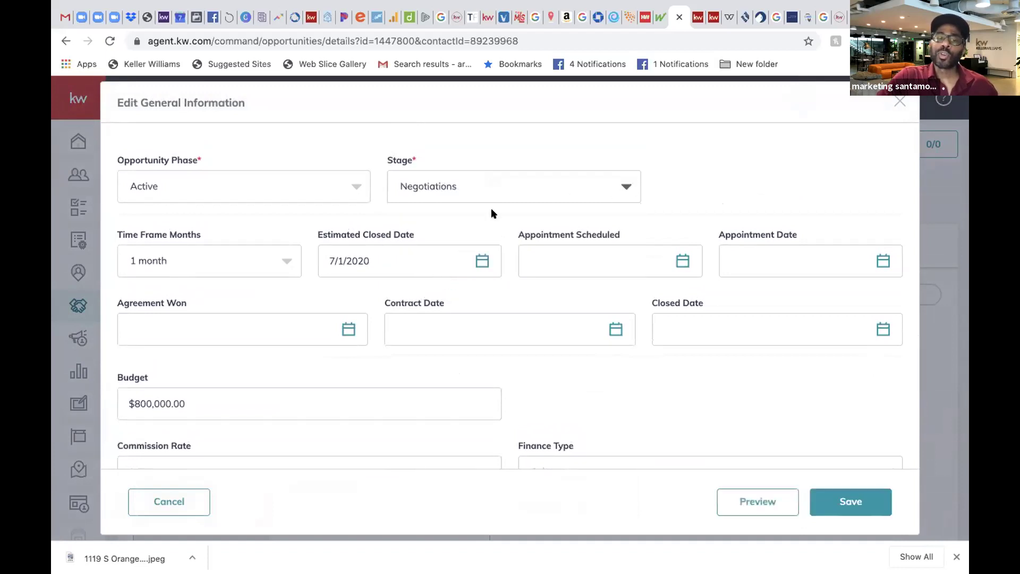
scroll(780, 212, down, 1)
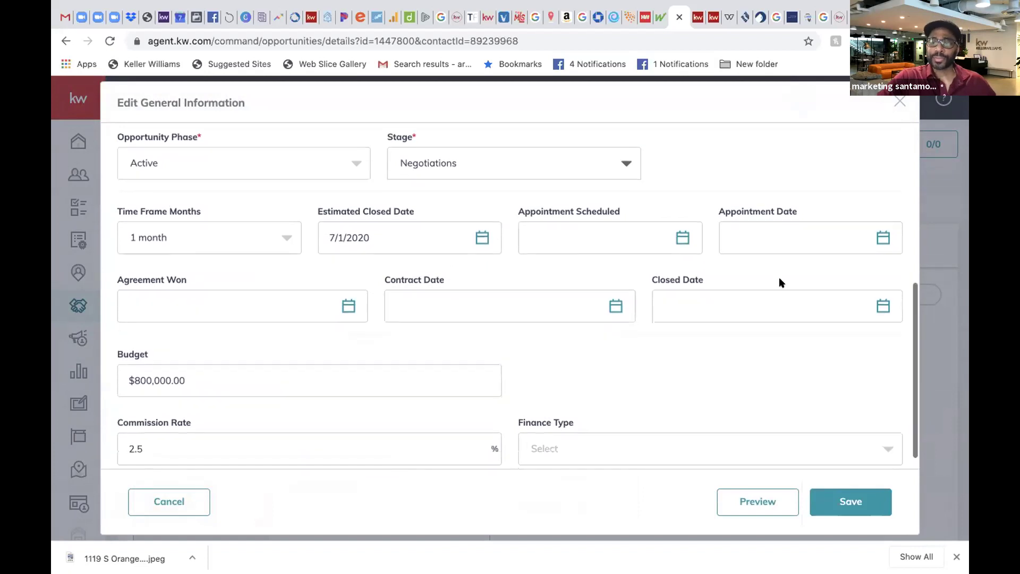
click(831, 502)
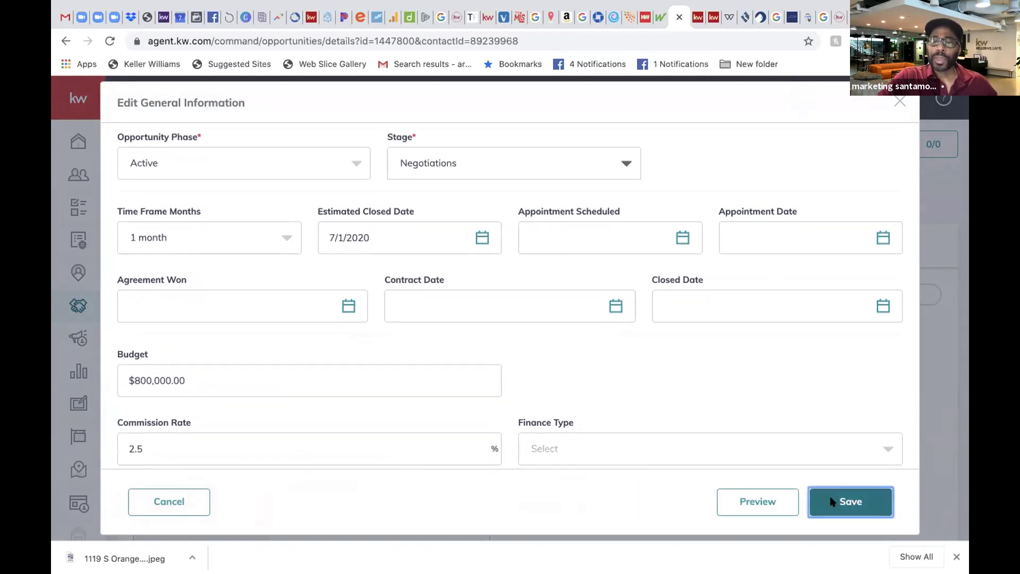
scroll(461, 455, down, 2)
scroll(462, 459, down, 5)
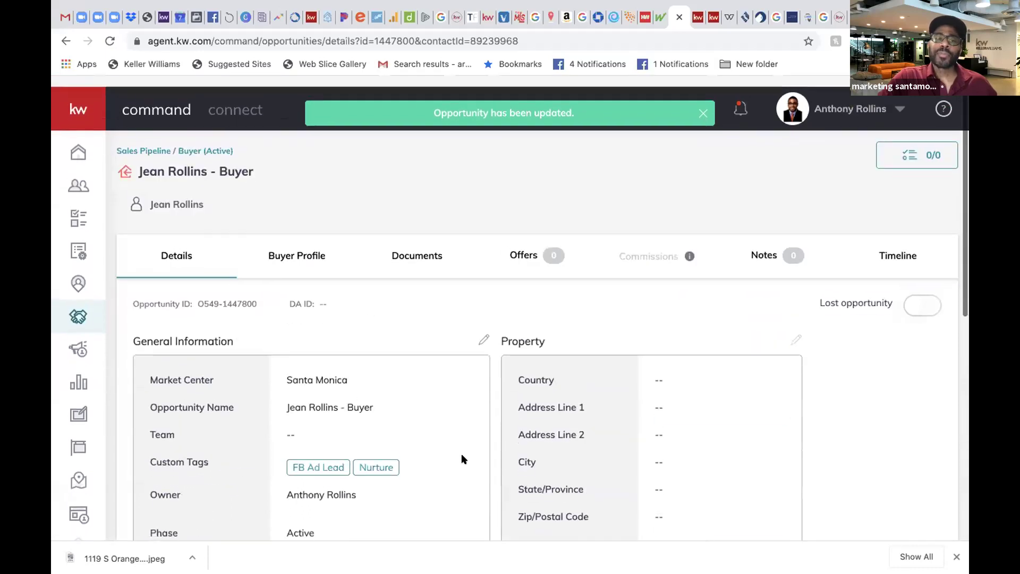
click(129, 140)
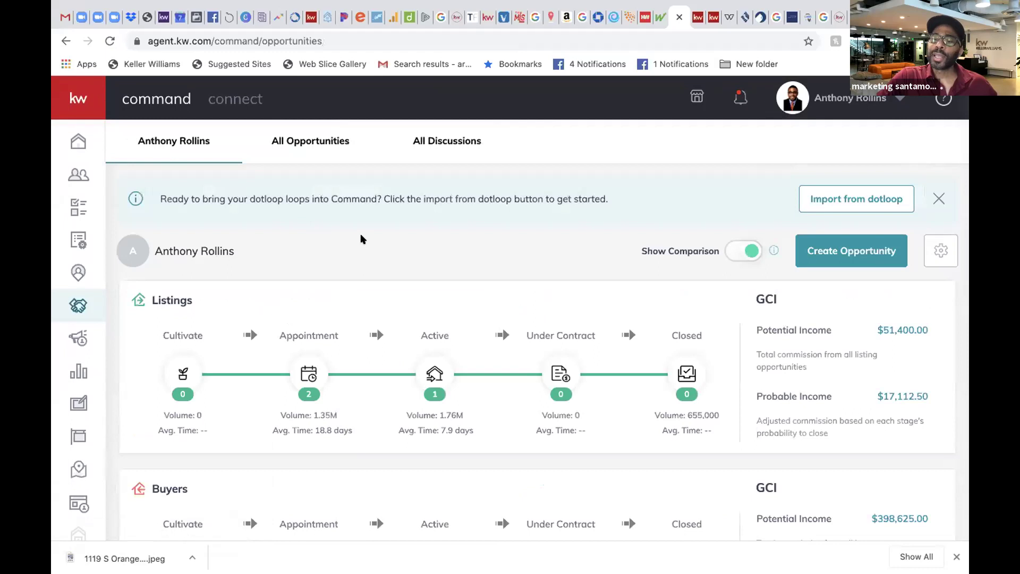
Scroll the opportunities overview to review the nine Active buyers and $142,812.50 probable income
scroll(361, 237, down, 2)
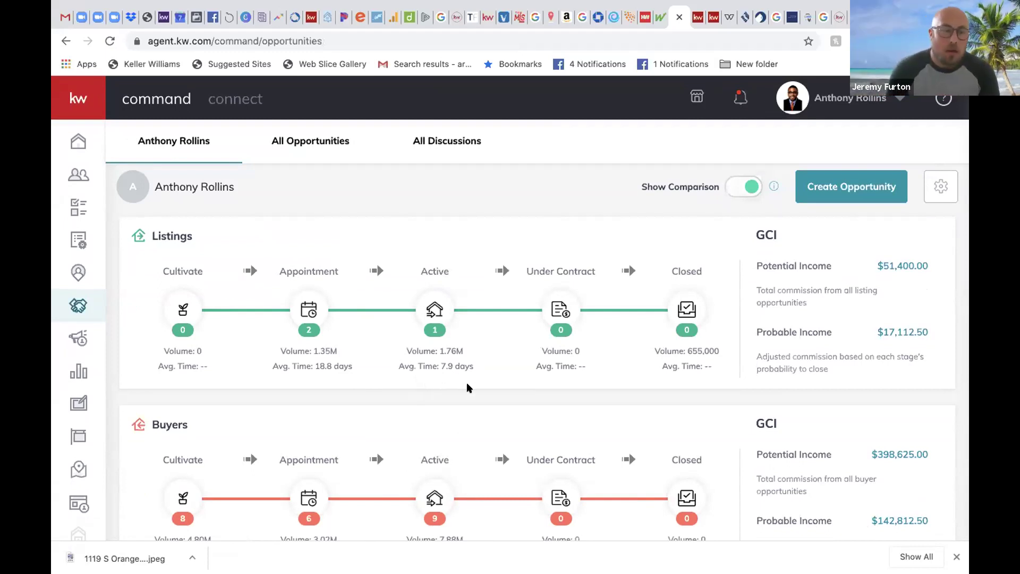
scroll(470, 388, down, 1)
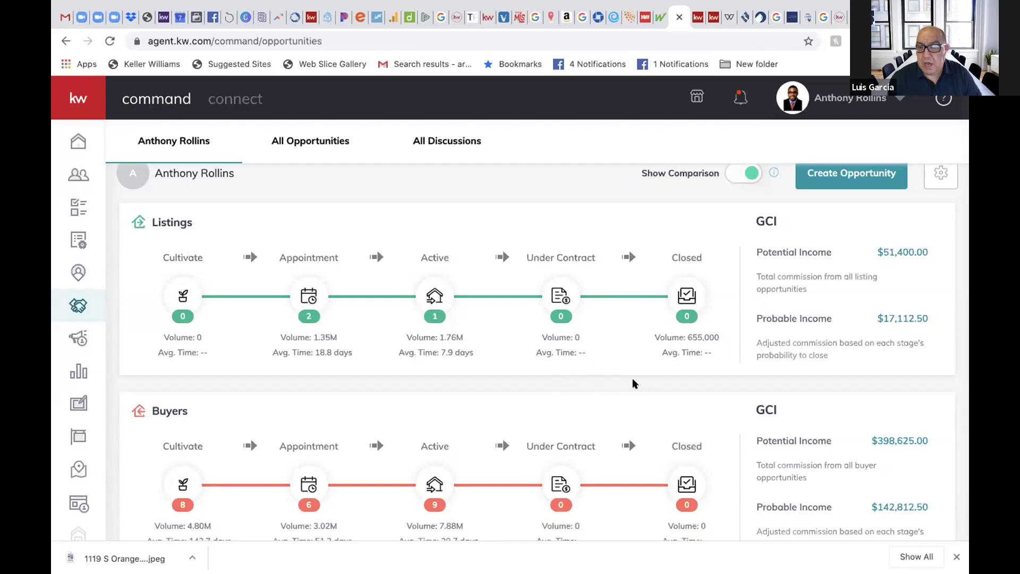
scroll(632, 377, up, 1)
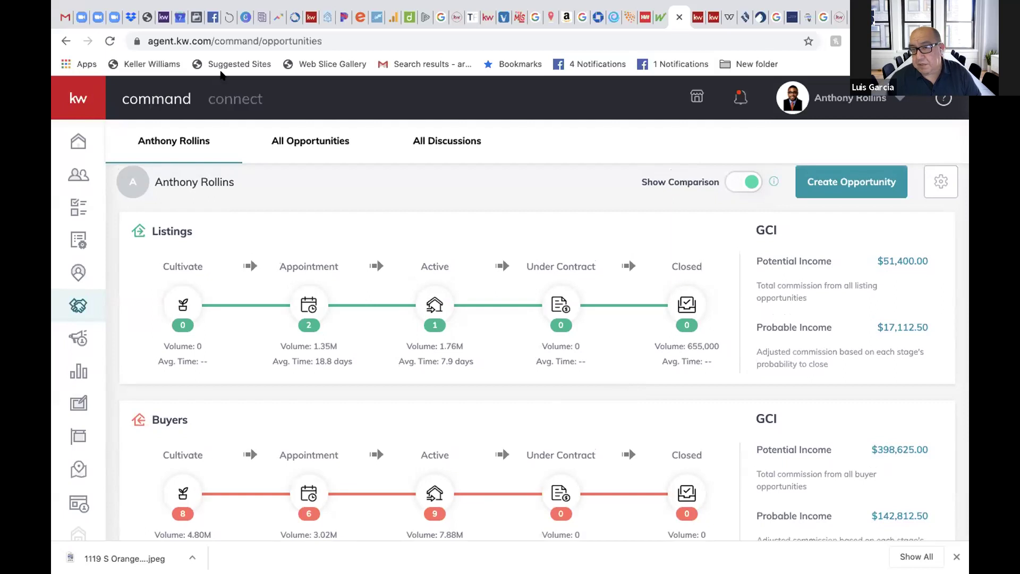
mouse_move(626, 5)
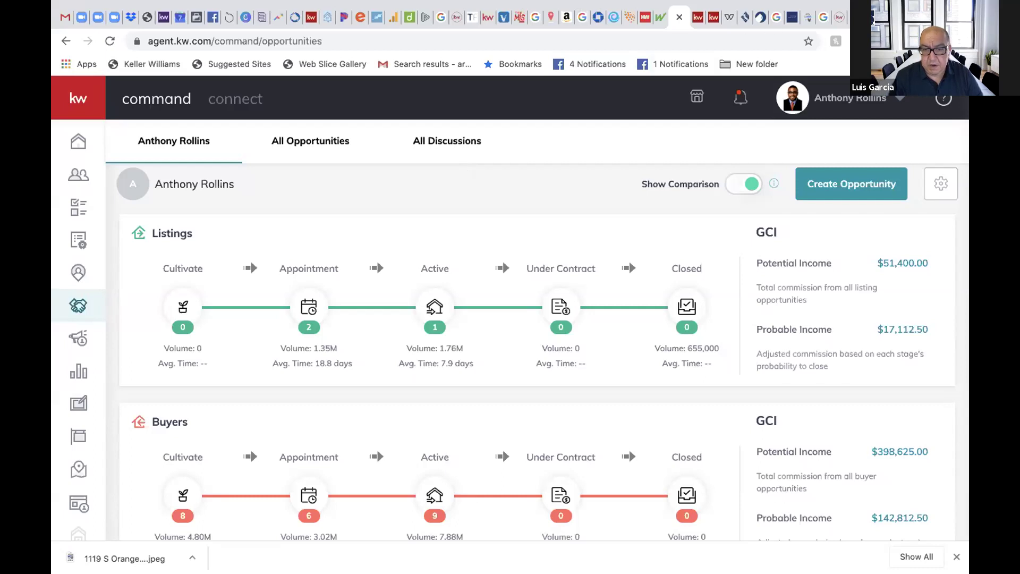
Open a new browser tab, briefly open an incognito window, then close it
key(super+t)
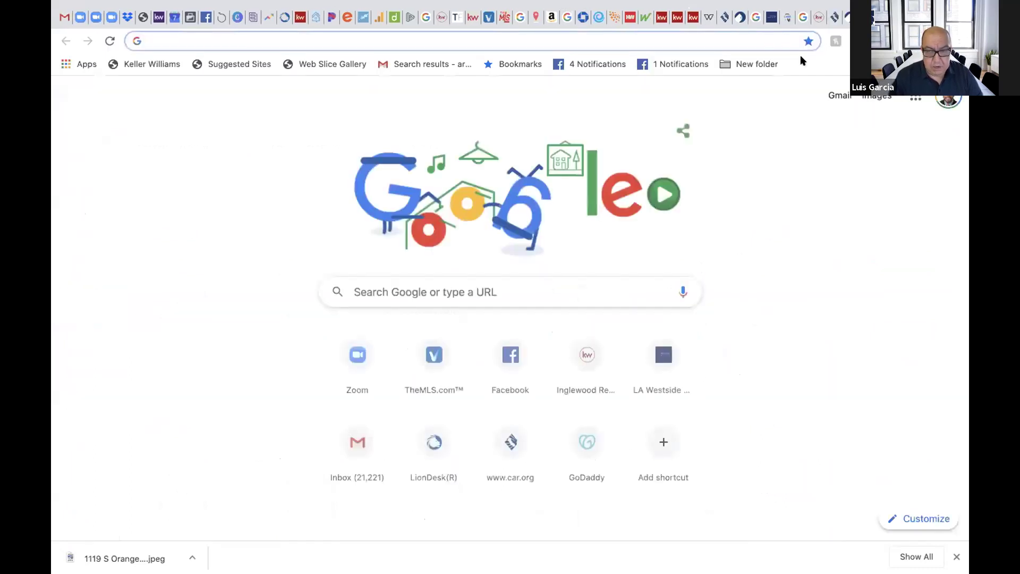
mouse_move(684, 3)
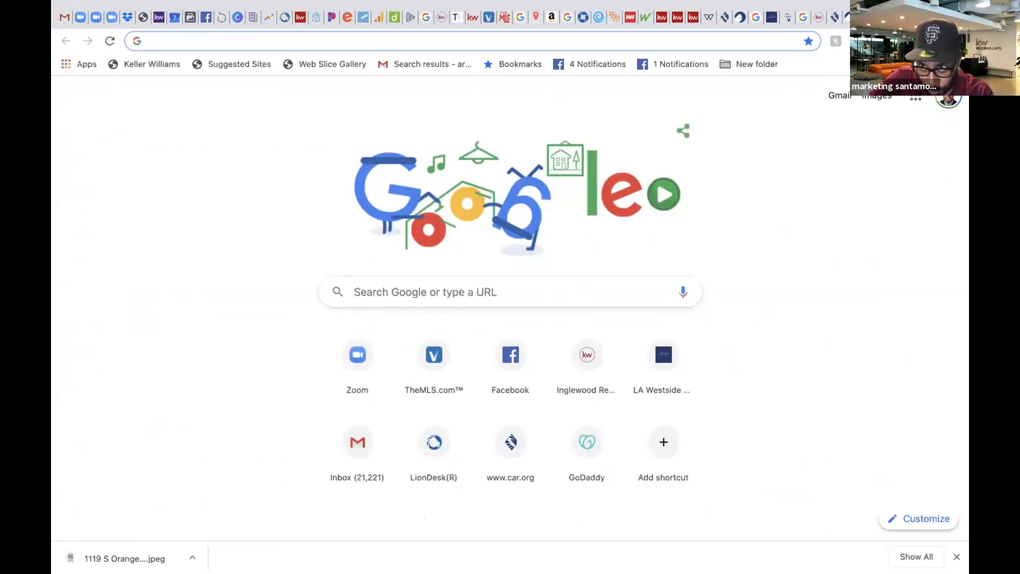
click(916, 98)
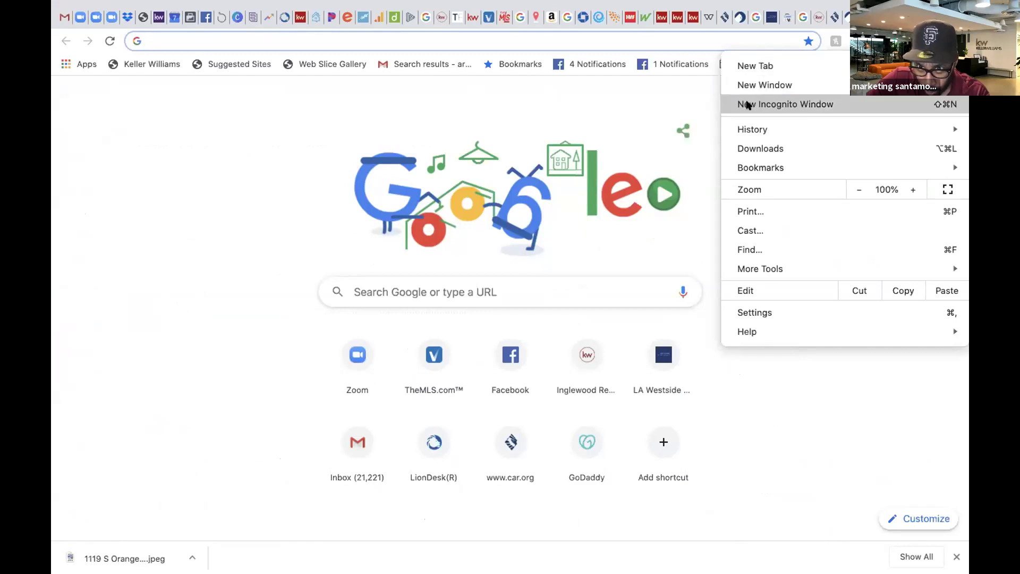
click(766, 106)
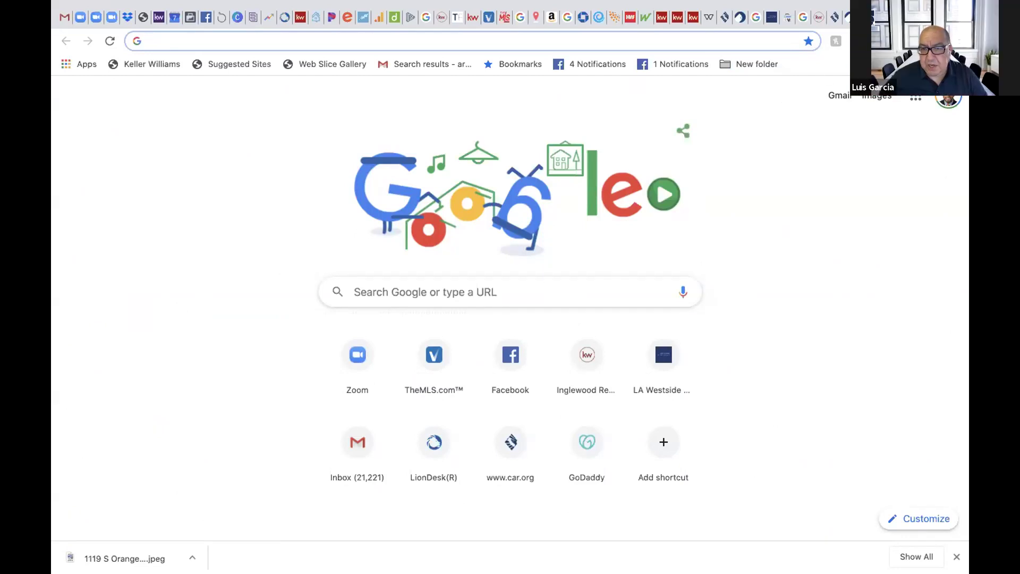
click(956, 40)
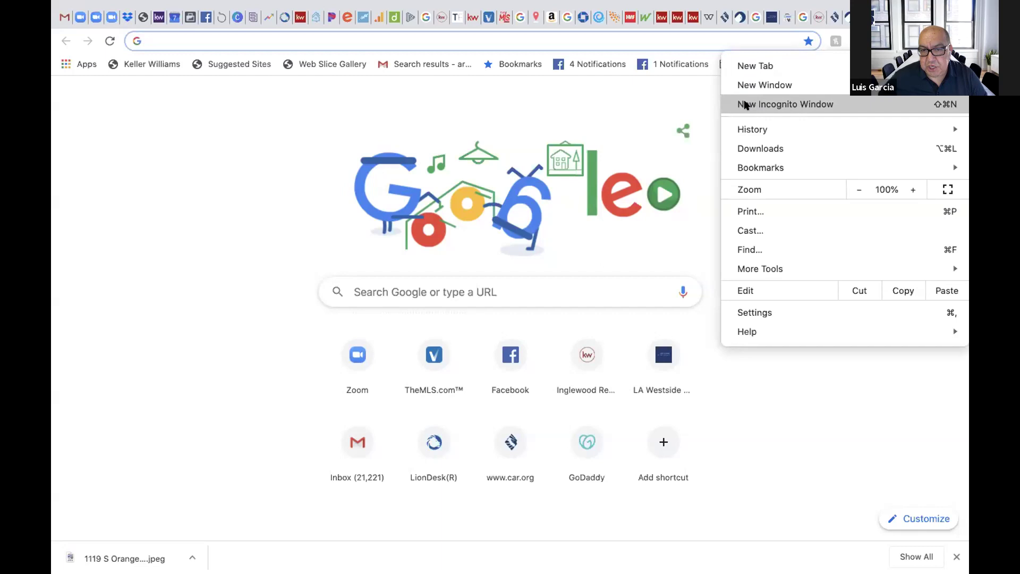
click(744, 104)
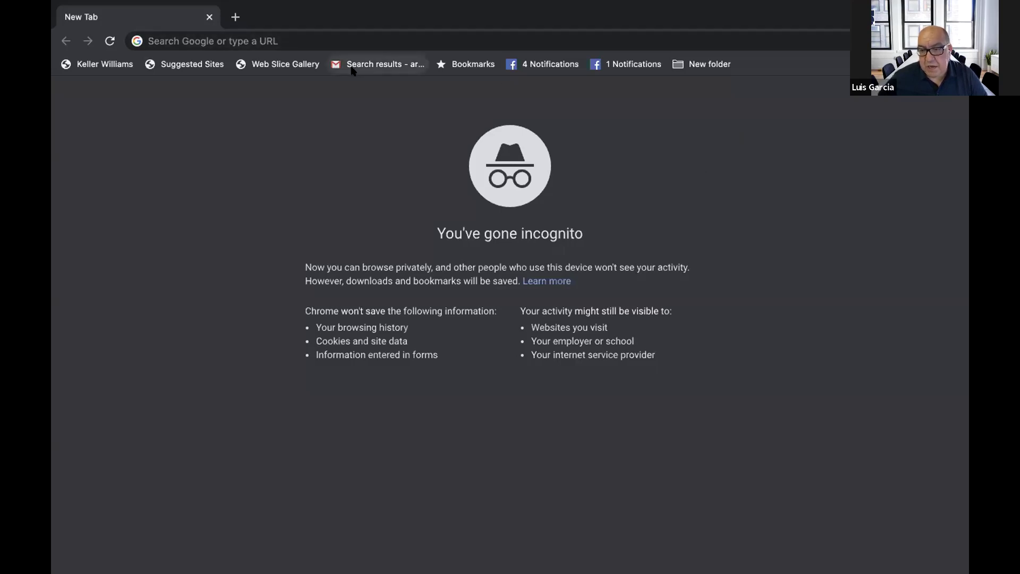
key(super+w)
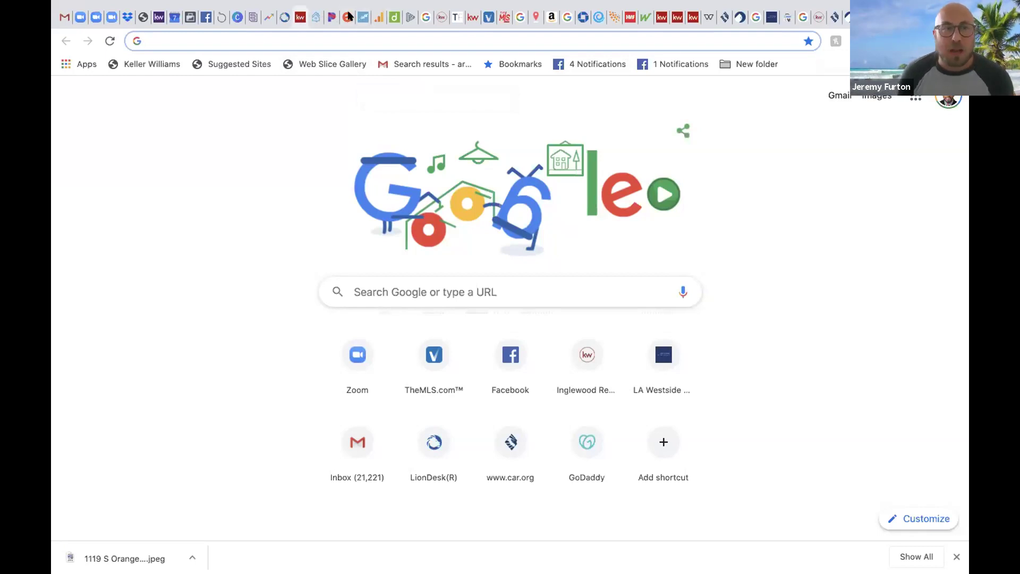
Switch through the pinned kw marketplace, public Keller Williams and Command tabs
click(299, 19)
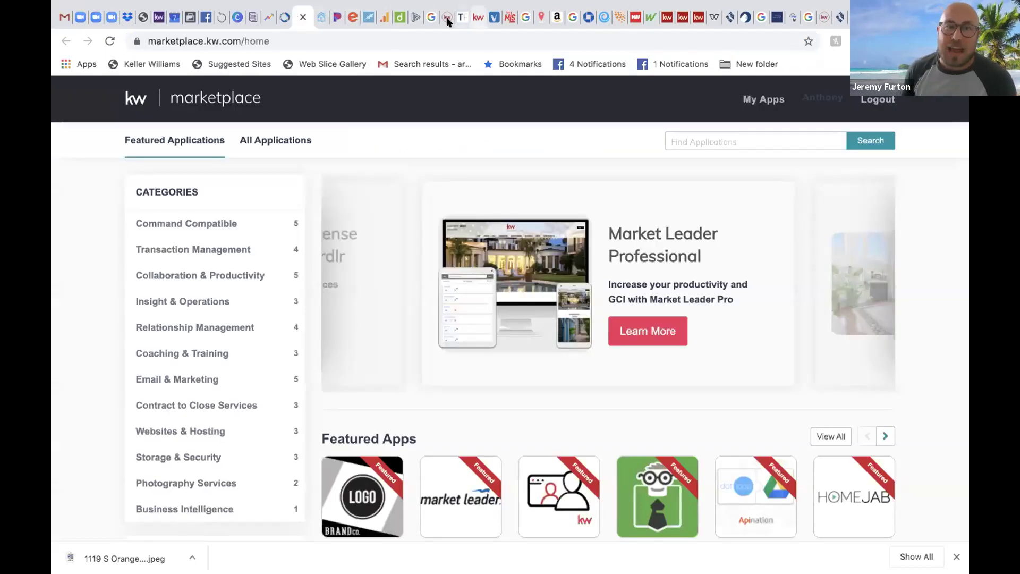
click(476, 19)
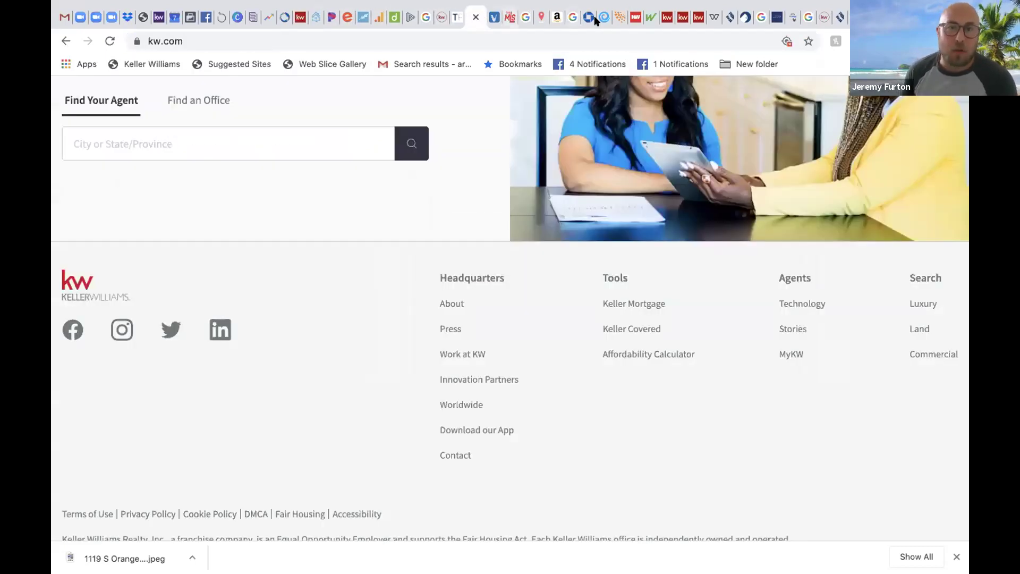
click(667, 18)
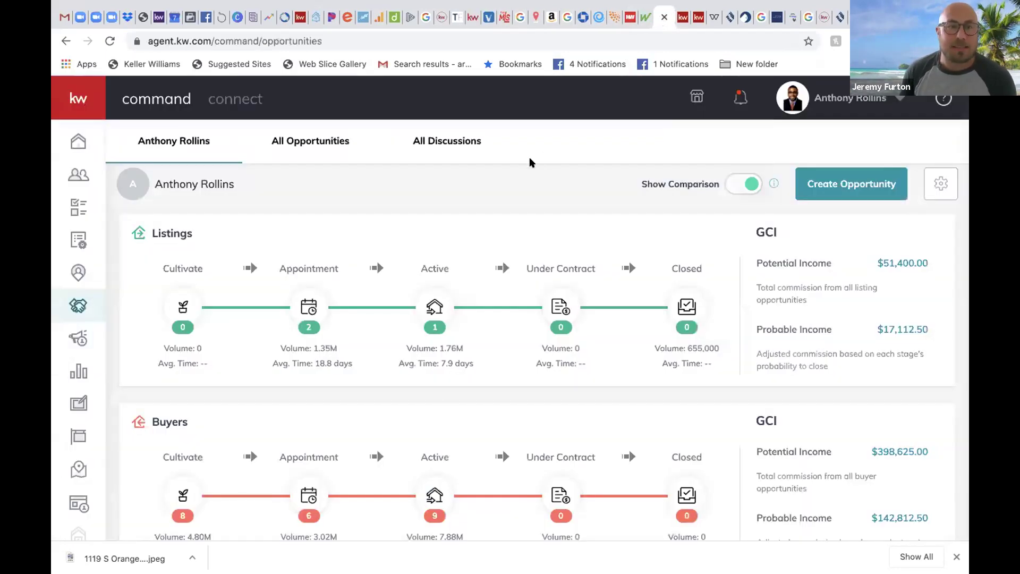
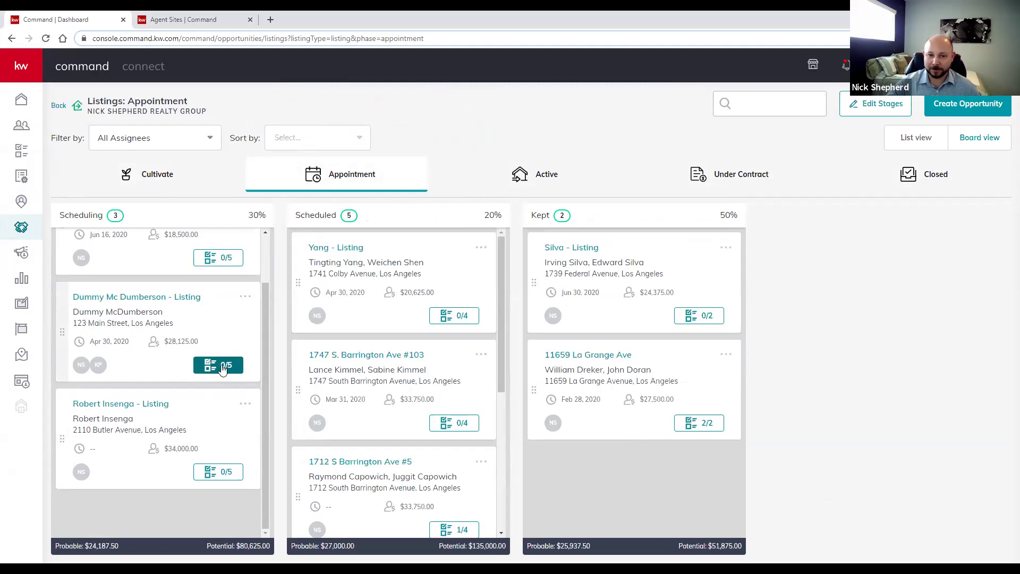
Check off the dummy listing's five Scheduling tasks, including Create Brag Book and Run Comps, bringing it to 5/5
click(219, 366)
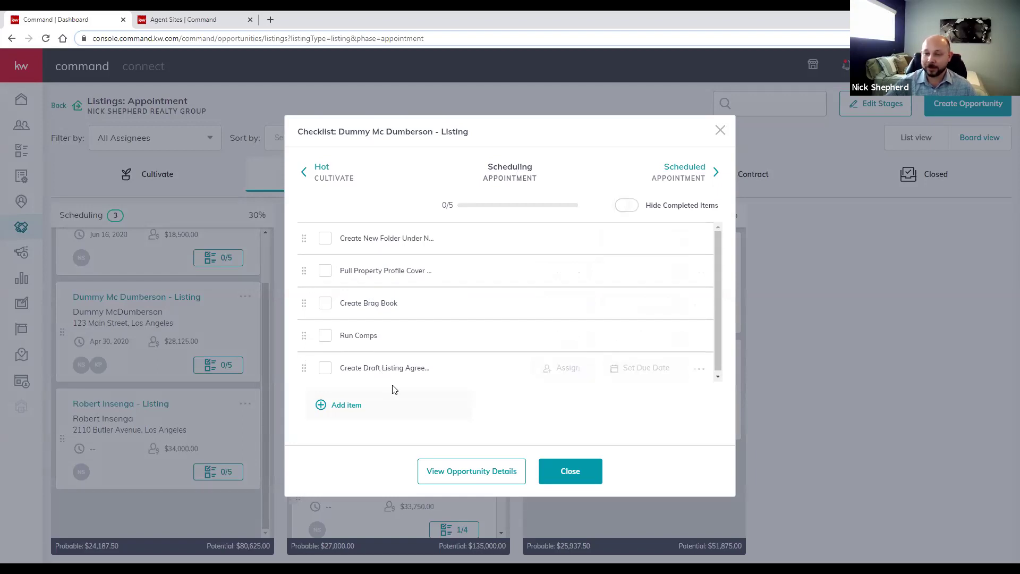
click(324, 239)
click(325, 272)
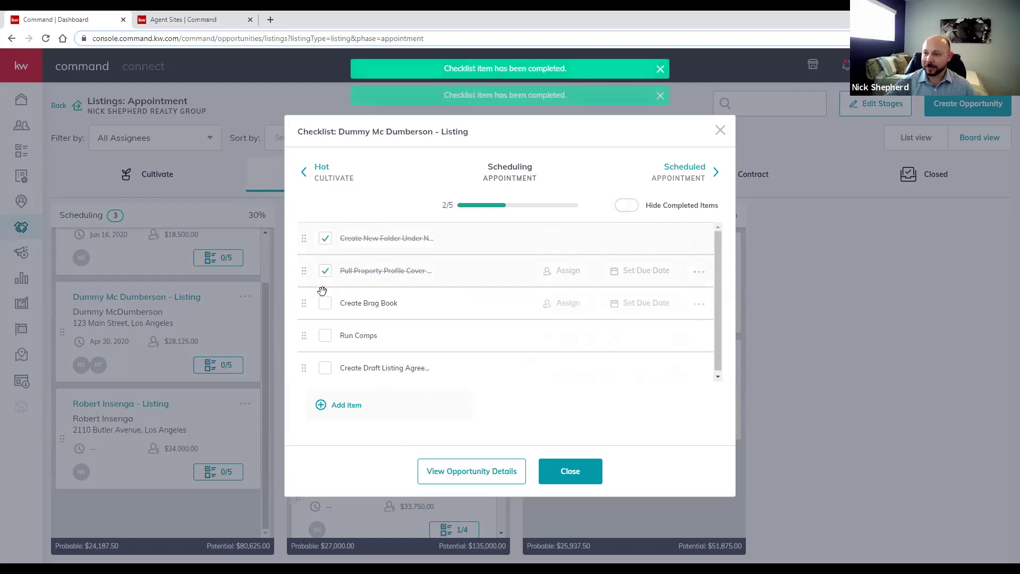
click(325, 304)
click(325, 336)
click(325, 368)
click(566, 479)
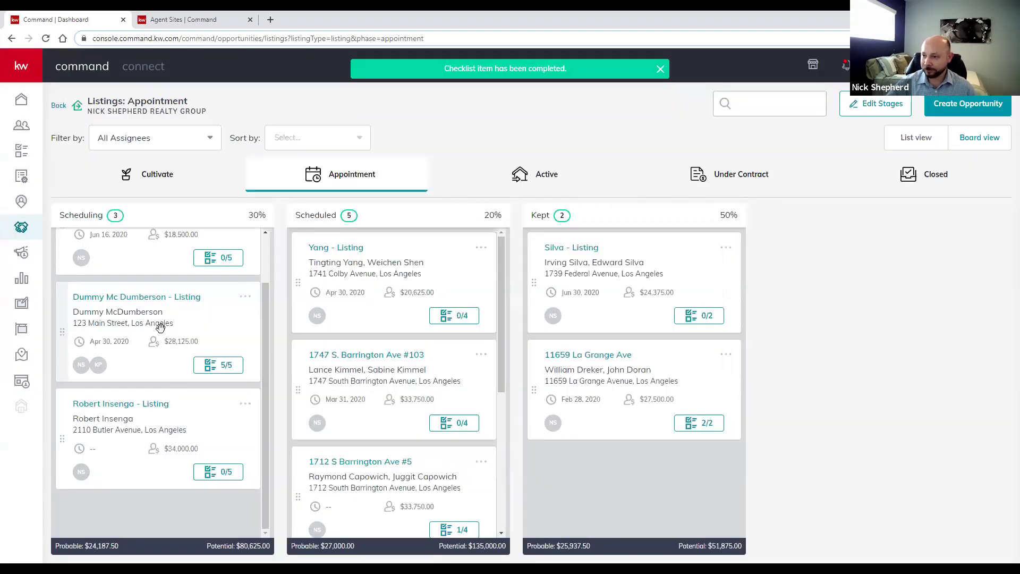
Move the dummy listing to Scheduled, view its 0/4 checklist, then move it to Kept and into Active
drag(160, 326, 369, 371)
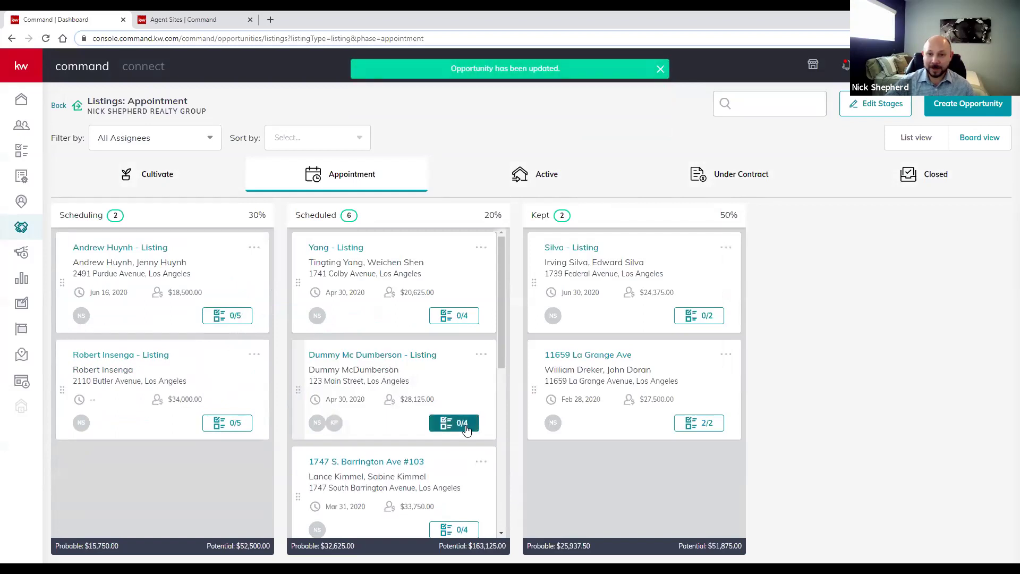
click(461, 423)
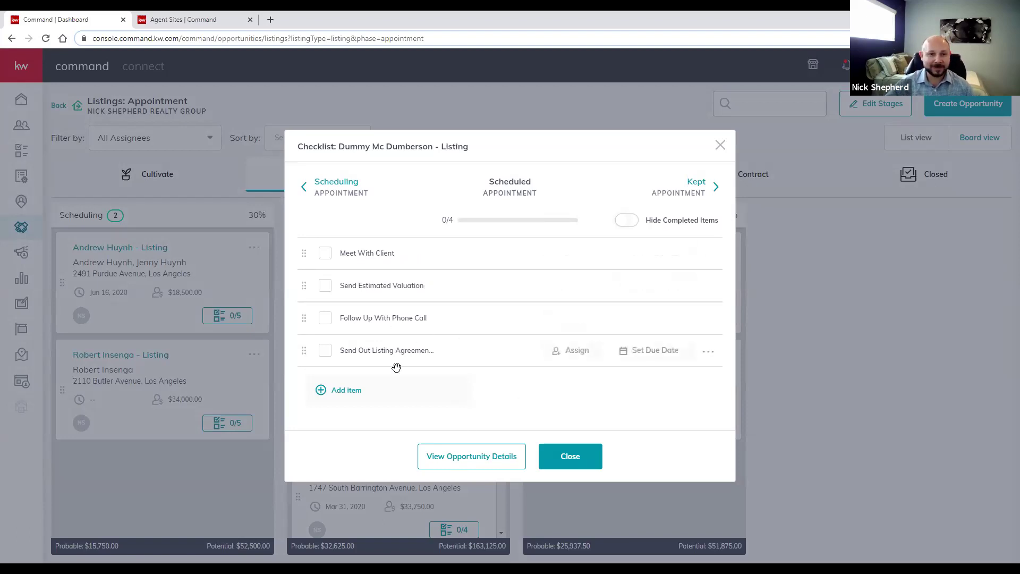
click(564, 456)
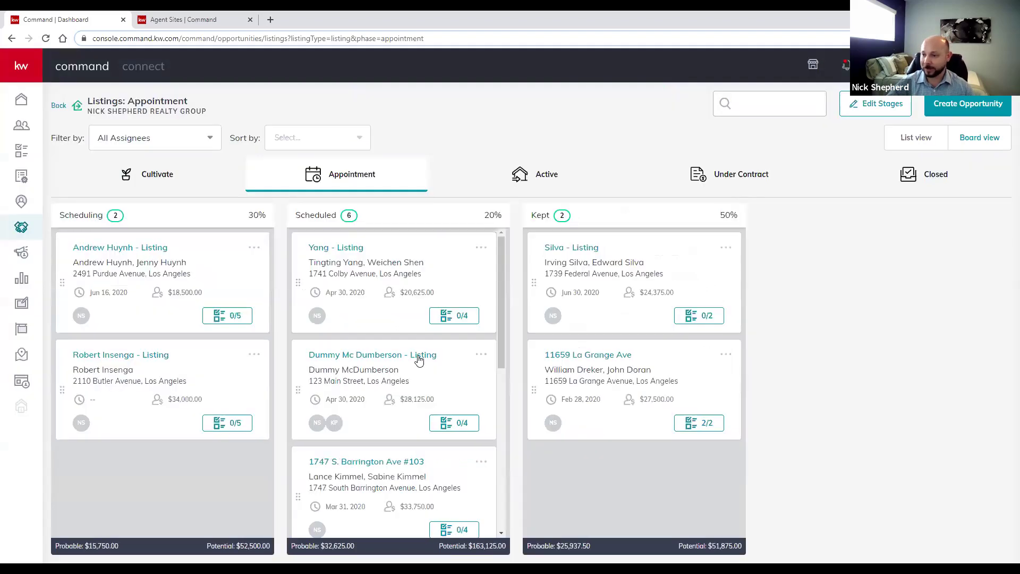
drag(334, 377, 574, 478)
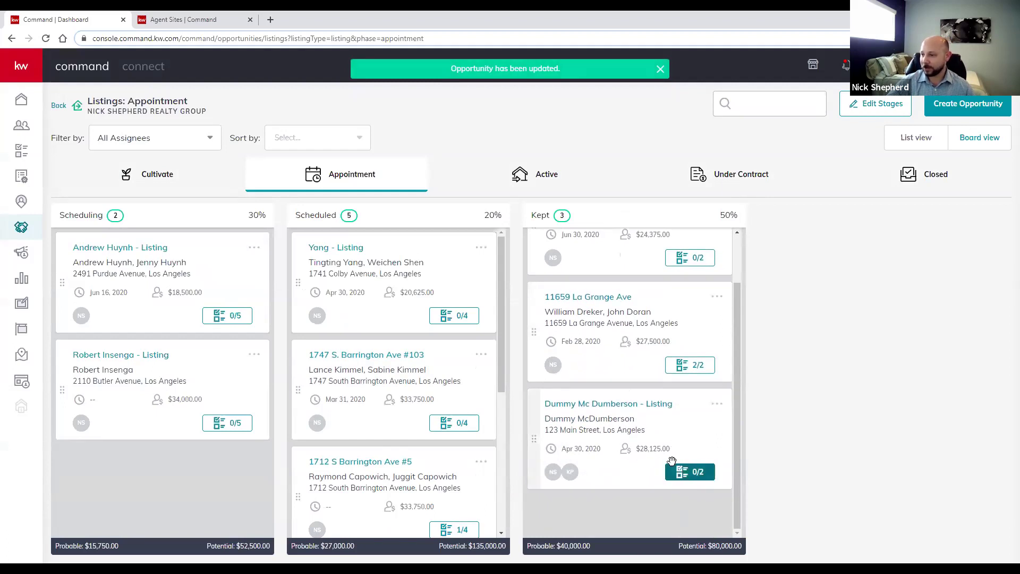
drag(671, 460, 545, 184)
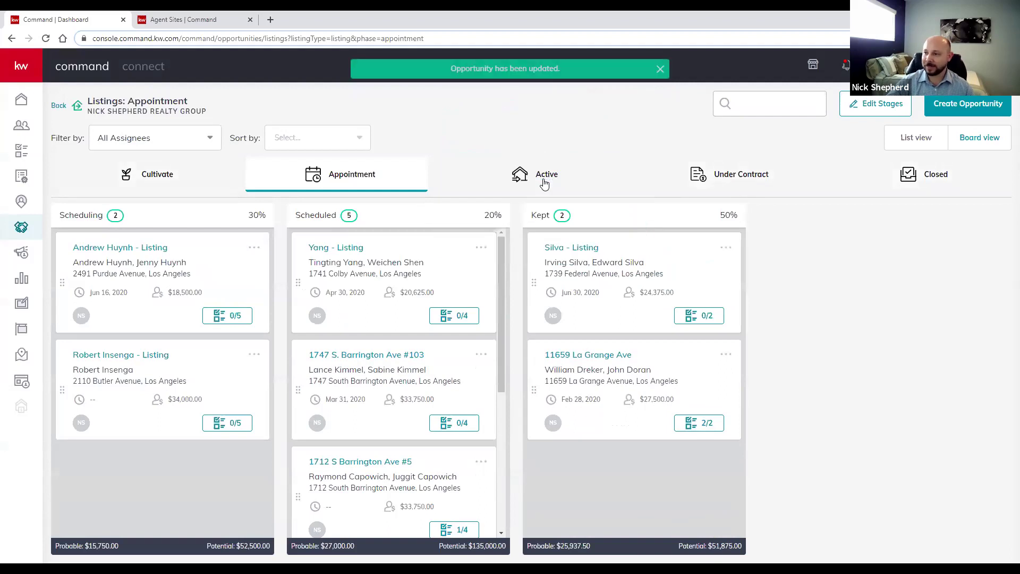
On the Active board, complete the LA Times ad, Order Sign Up, MLS input and website listing Staging tasks
click(545, 180)
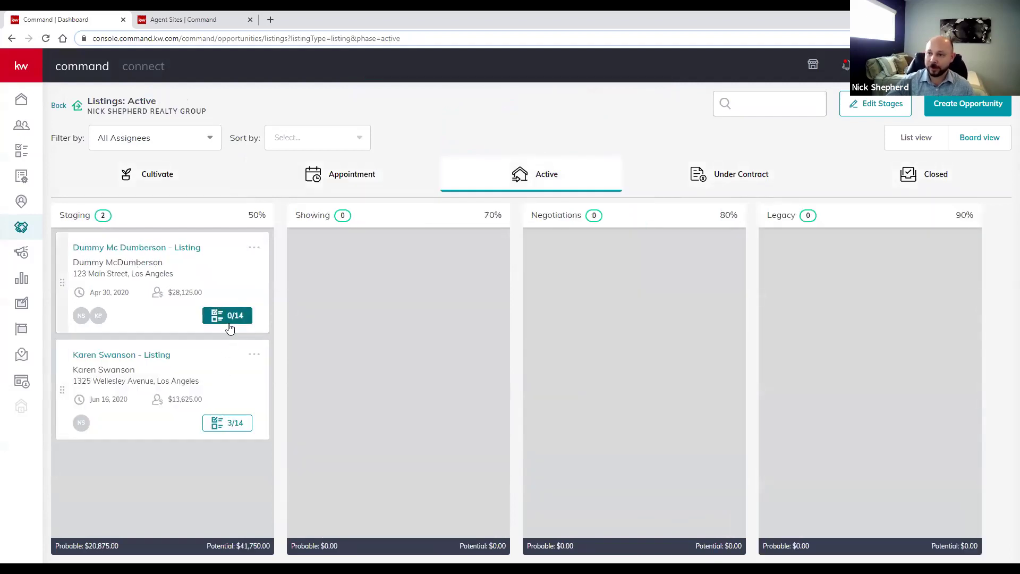
click(233, 316)
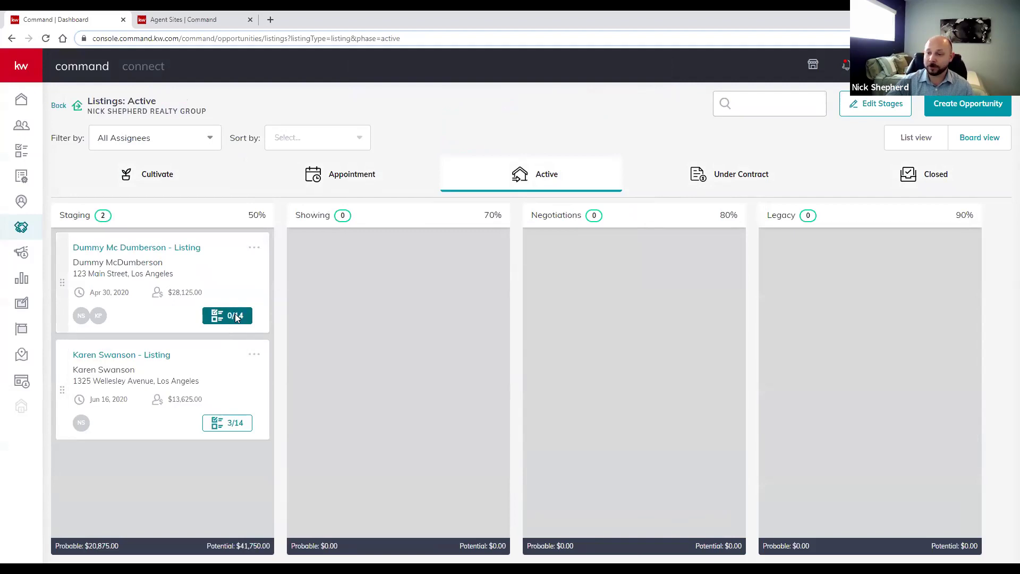
scroll(429, 268, down, 5)
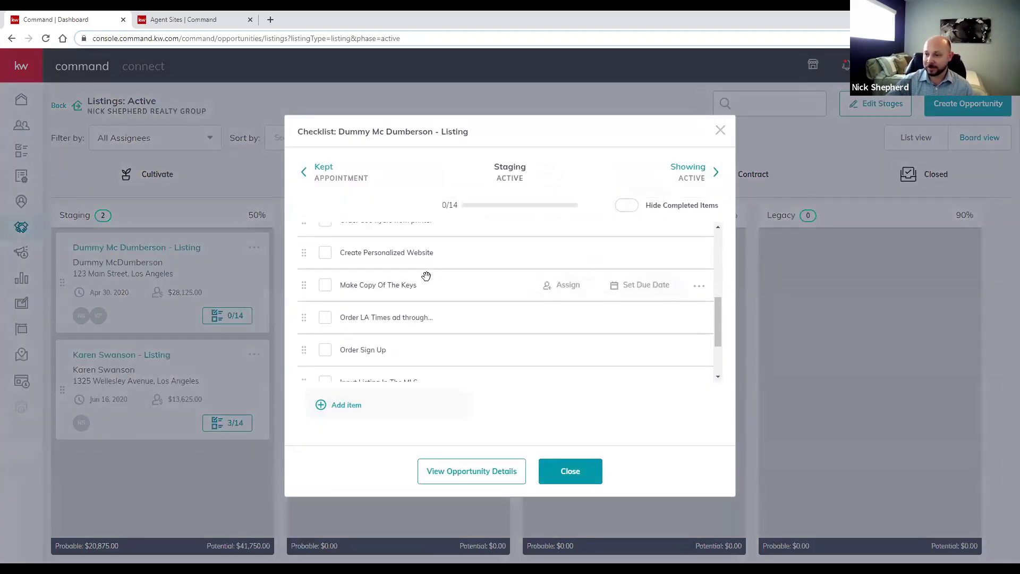
click(326, 236)
click(325, 269)
click(325, 301)
click(325, 333)
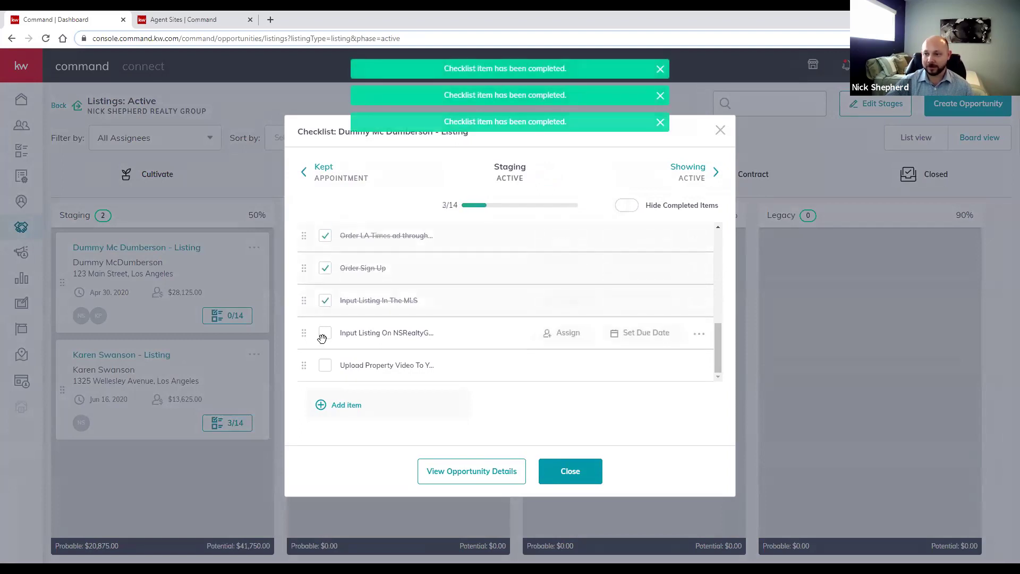
click(573, 481)
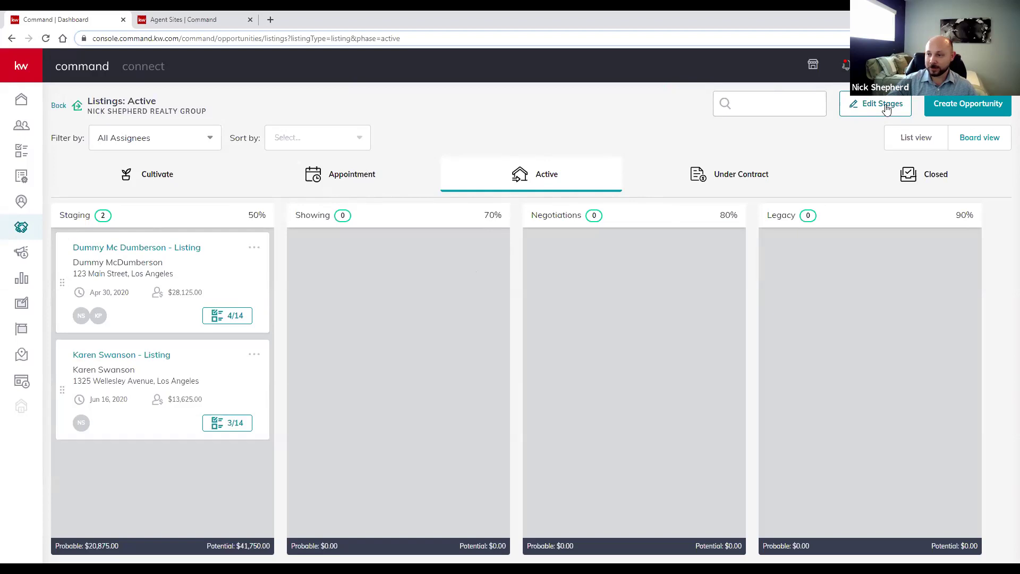
In the Active stage settings, add a 'Test' item to the Negotiations checklist template
click(886, 108)
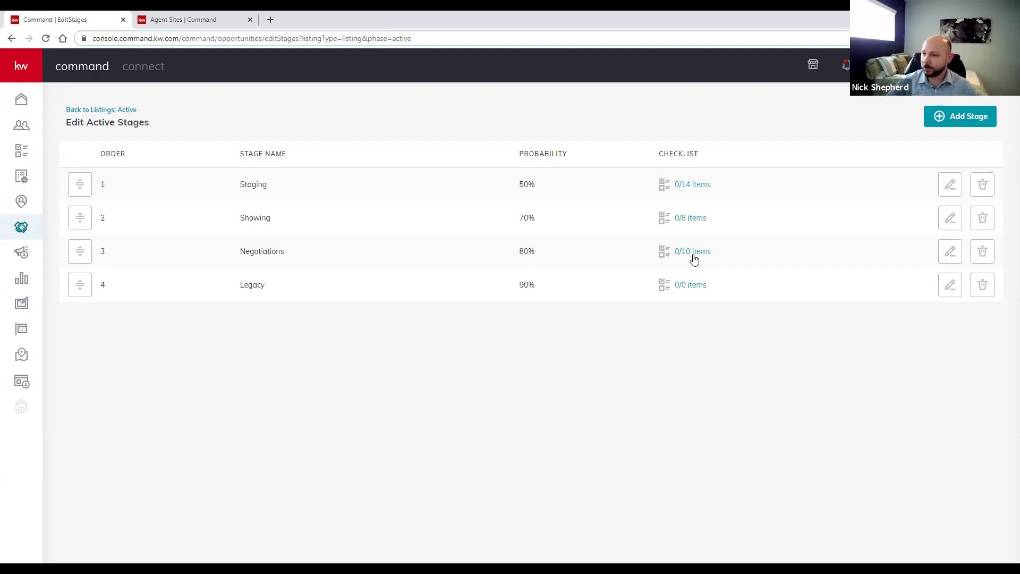
click(693, 255)
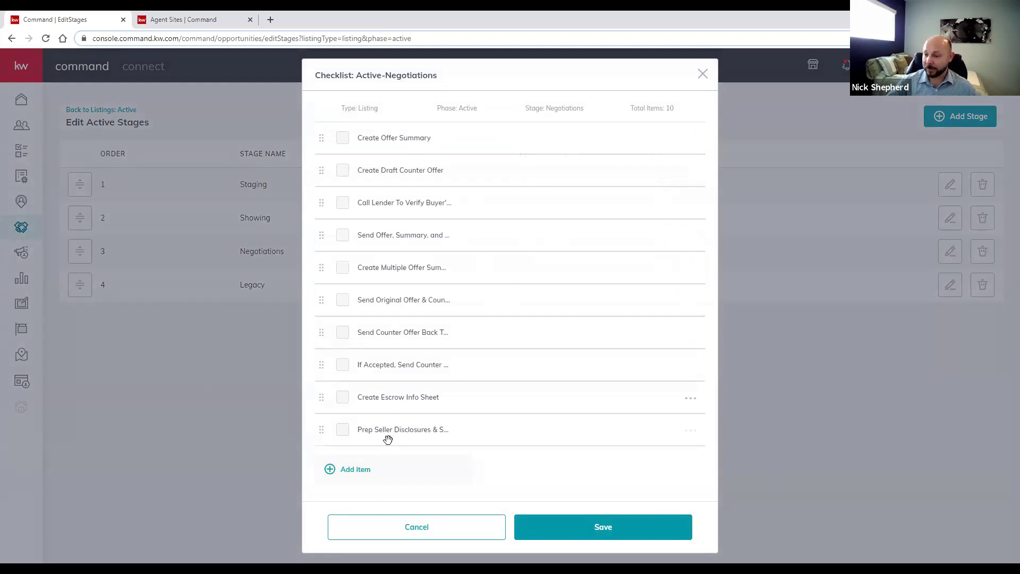
click(371, 469)
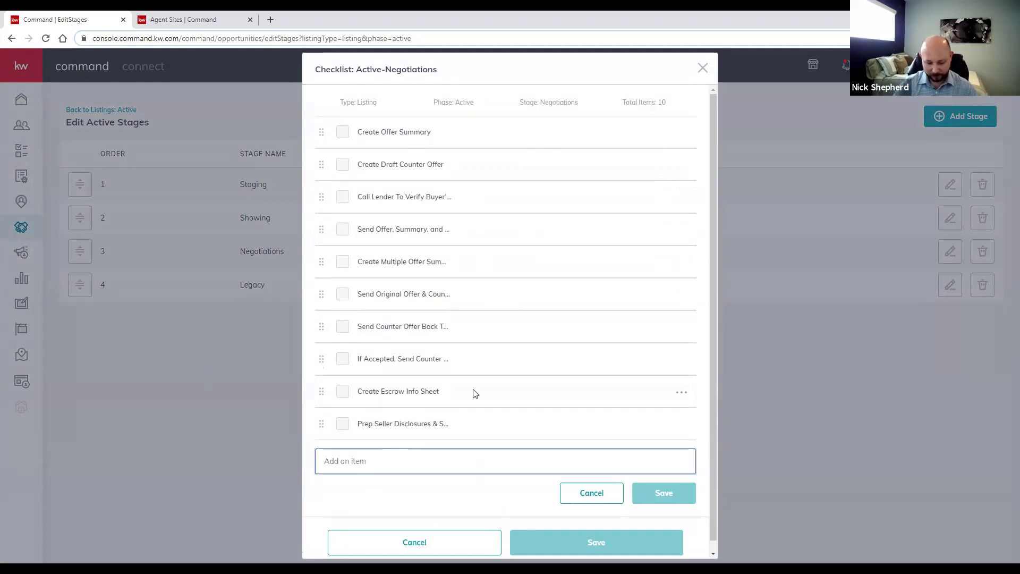
text(Test)
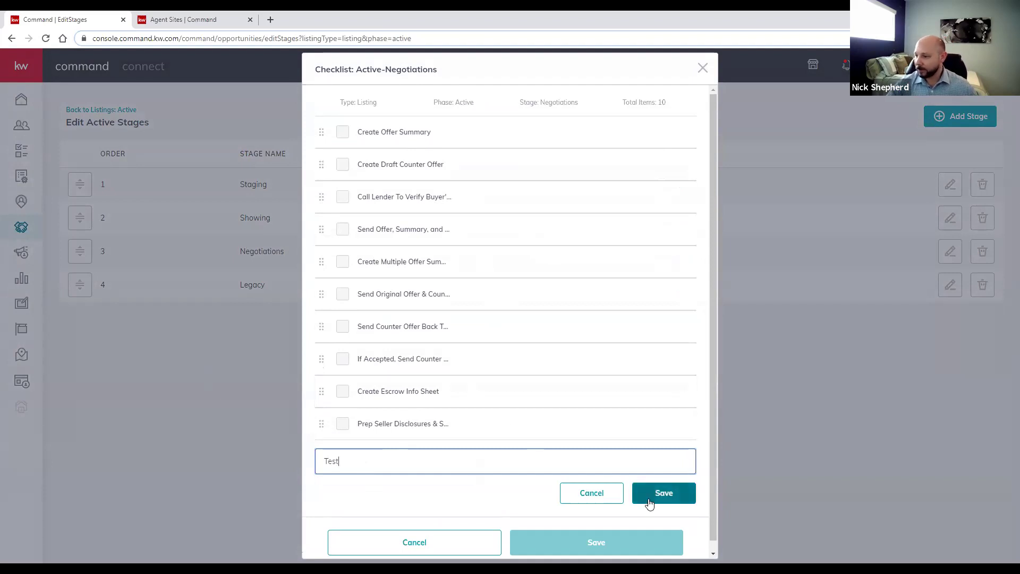
click(648, 499)
Reorder the Test item, then delete it and cancel, leaving the template at 10 items
drag(324, 451, 346, 449)
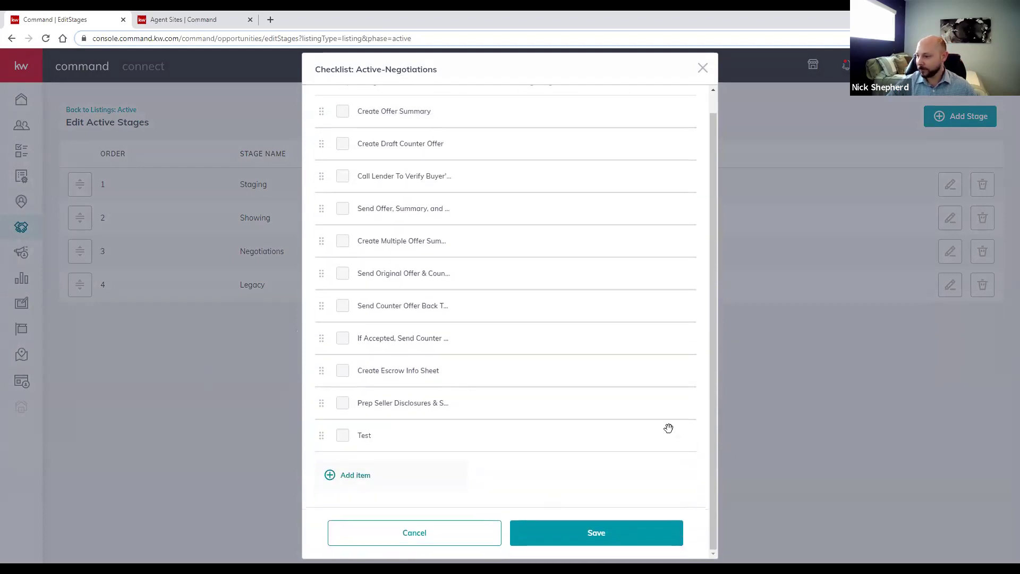
click(681, 436)
click(658, 477)
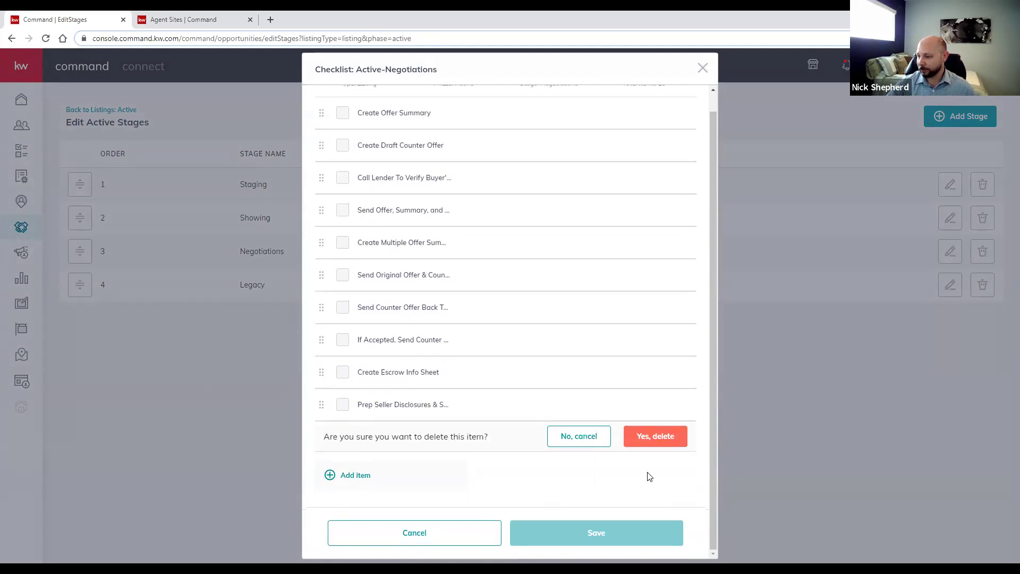
click(657, 436)
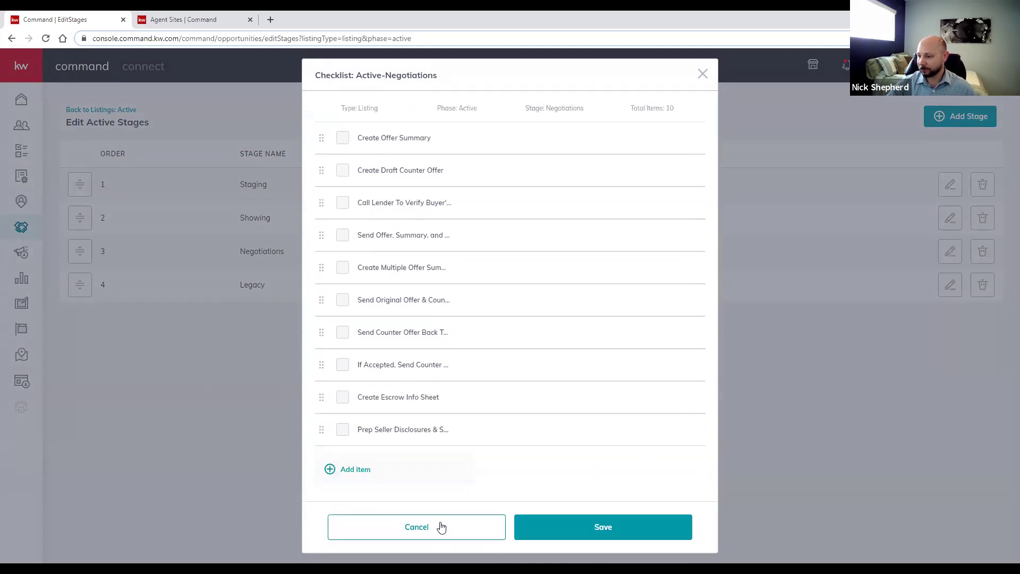
click(441, 528)
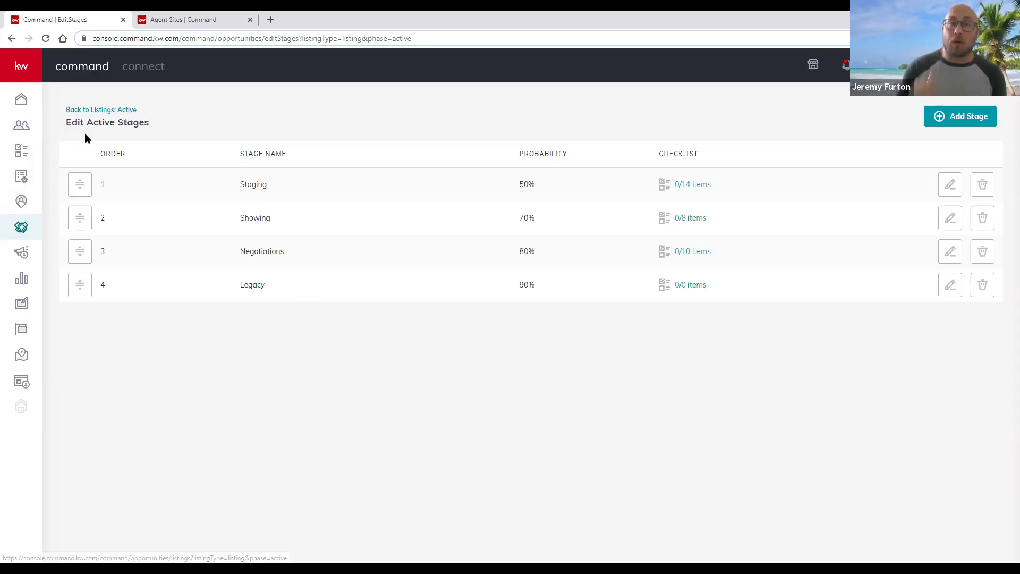
Leave the stage settings for the Active listings board and the opportunities overview
click(91, 111)
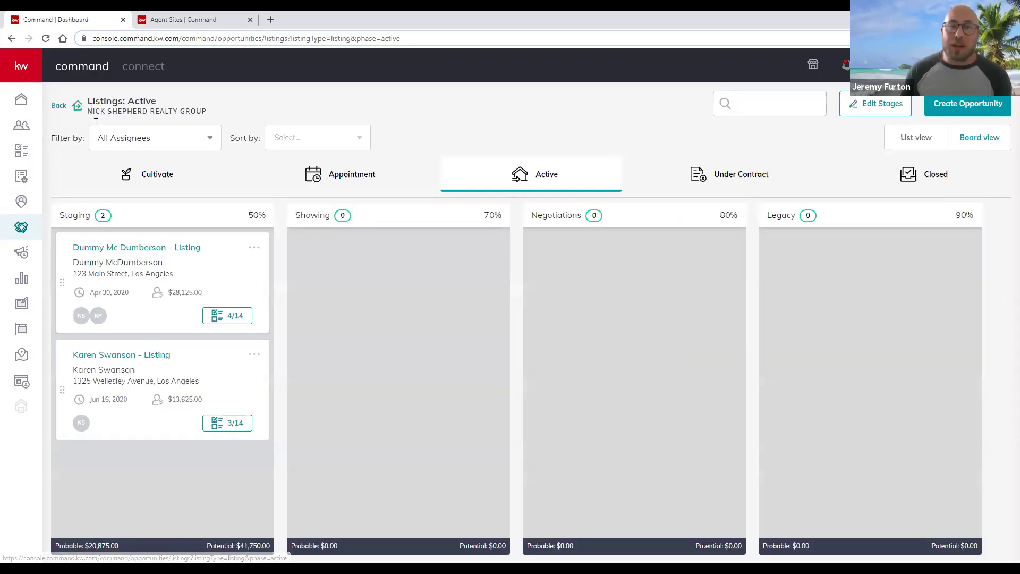
click(60, 105)
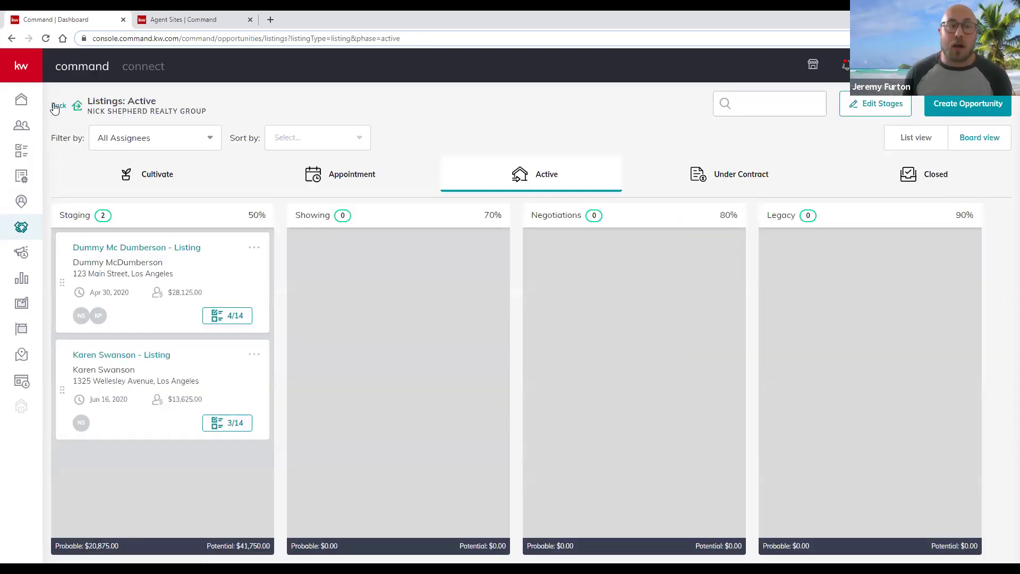